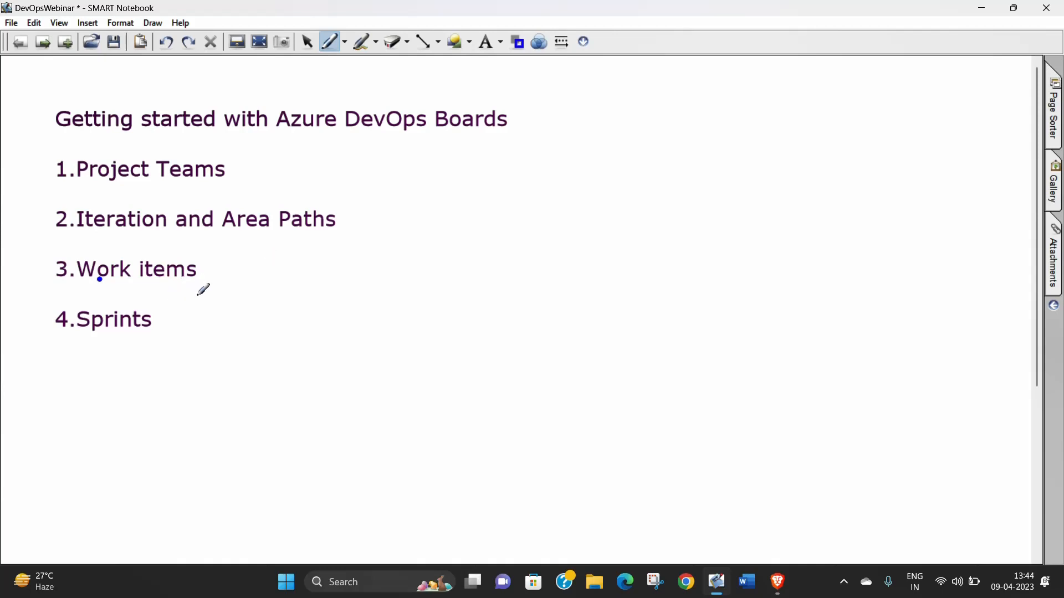
# Switch to the Brave browser, open the MyShuttle project and go to the teams list in its project settings
pyautogui.click(198, 297)
pyautogui.moveTo(787, 571)
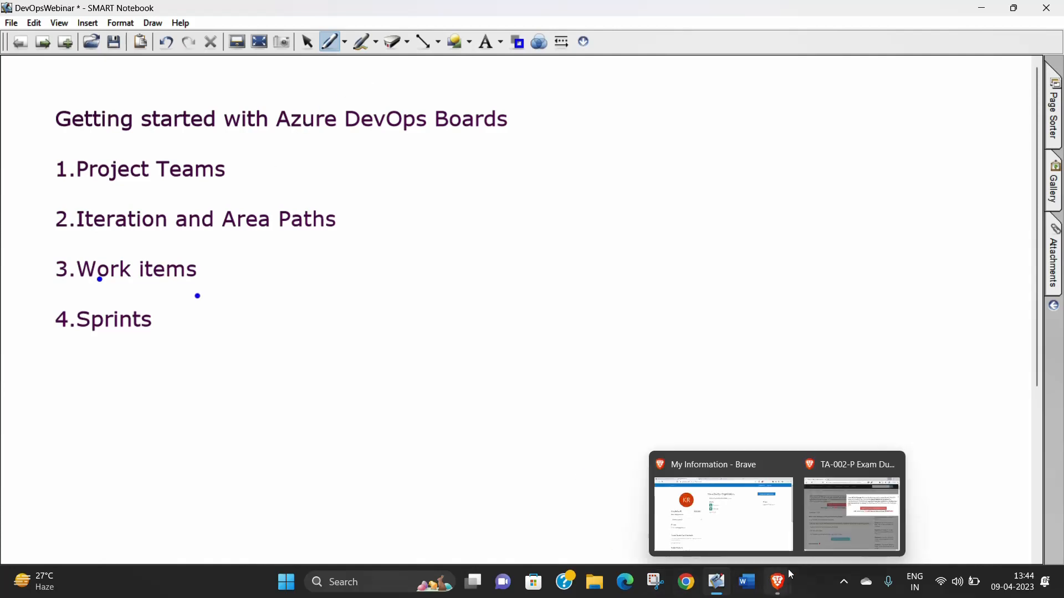
pyautogui.click(714, 521)
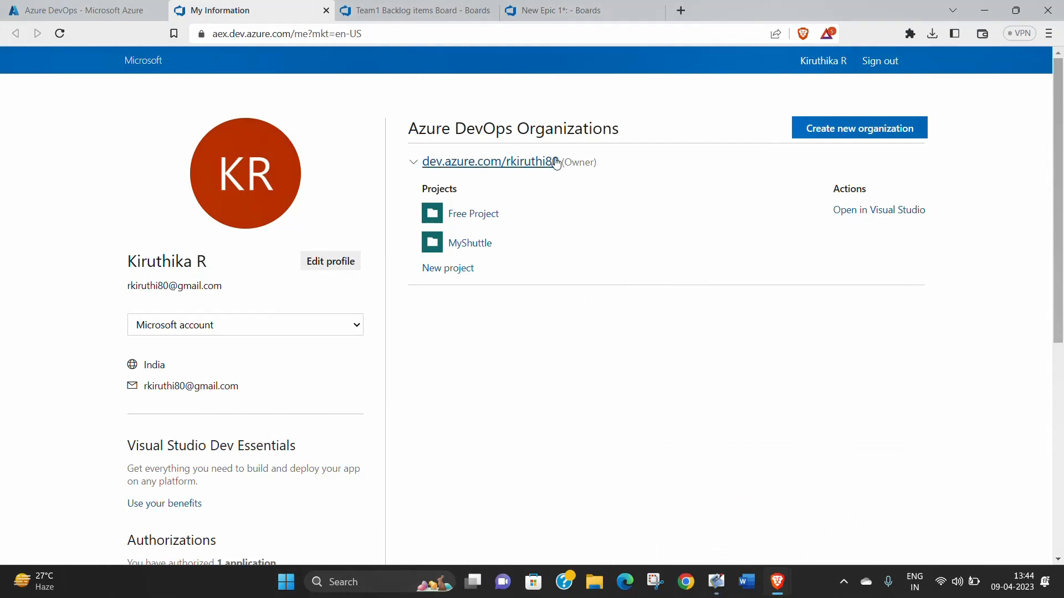
pyautogui.click(484, 246)
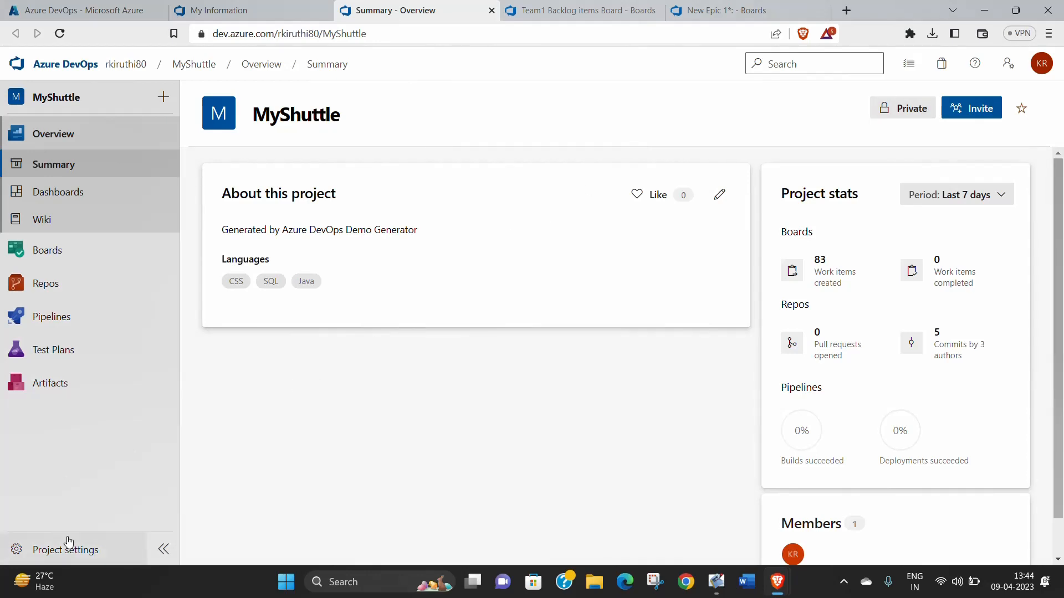
pyautogui.click(93, 550)
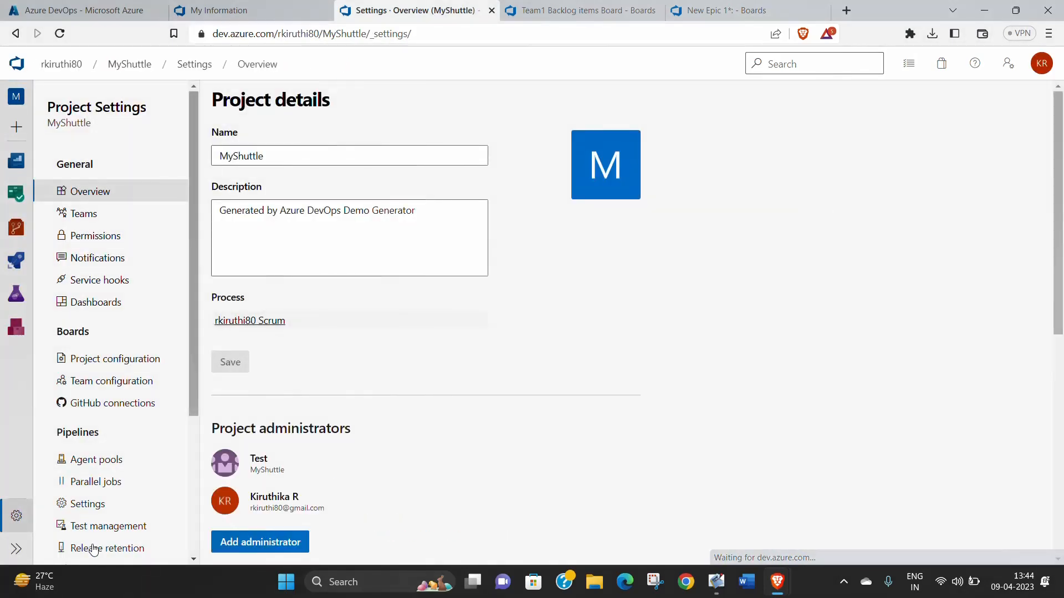
pyautogui.click(99, 218)
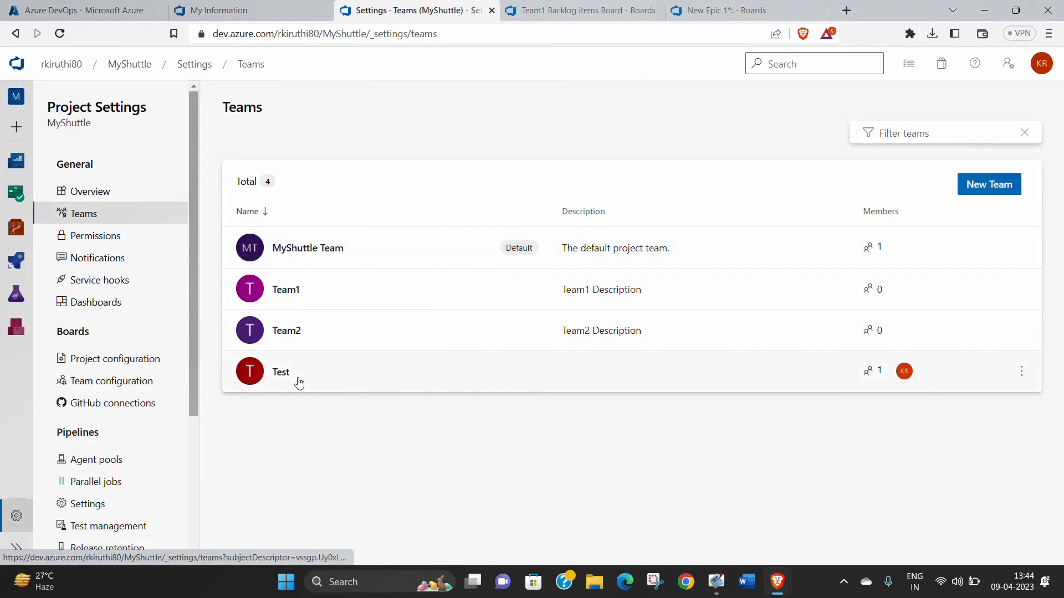
# Start a new team and set its permissions to the [MyShuttle]\Project Administrators group
pyautogui.click(1004, 189)
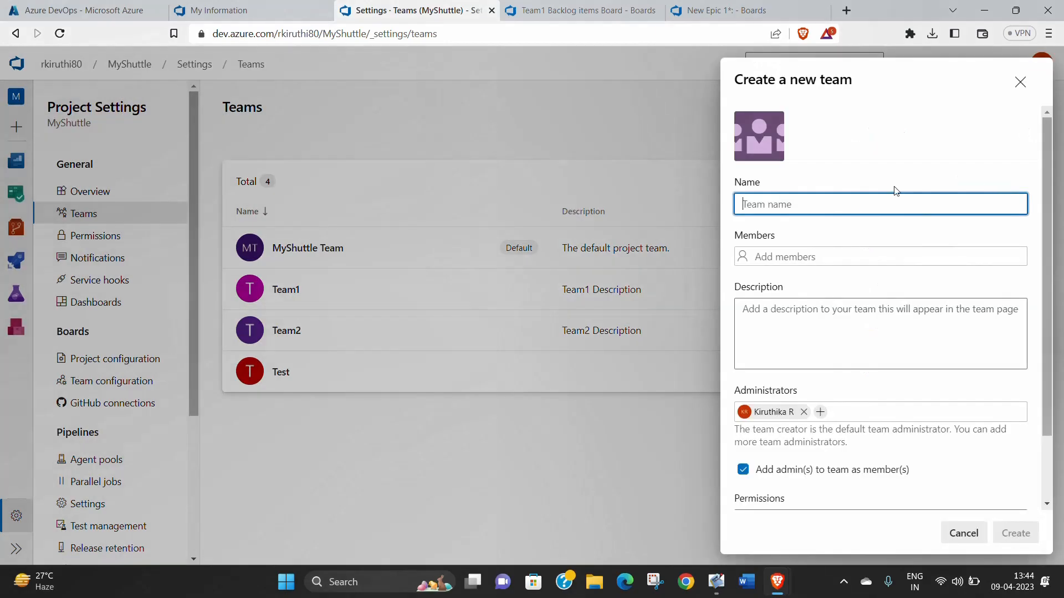
pyautogui.click(895, 263)
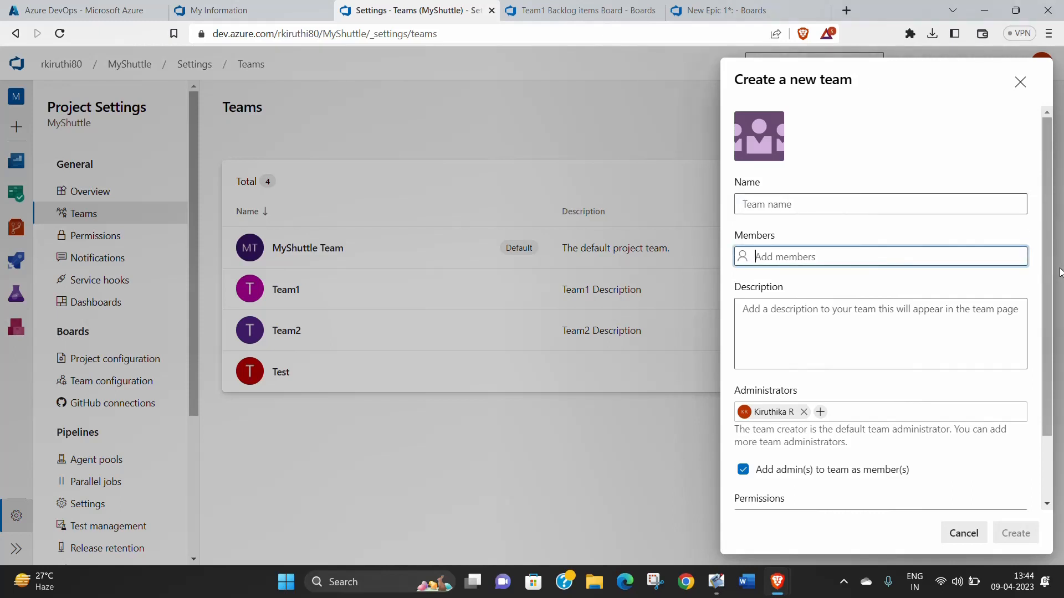
pyautogui.moveTo(1048, 277); pyautogui.dragTo(1051, 352)
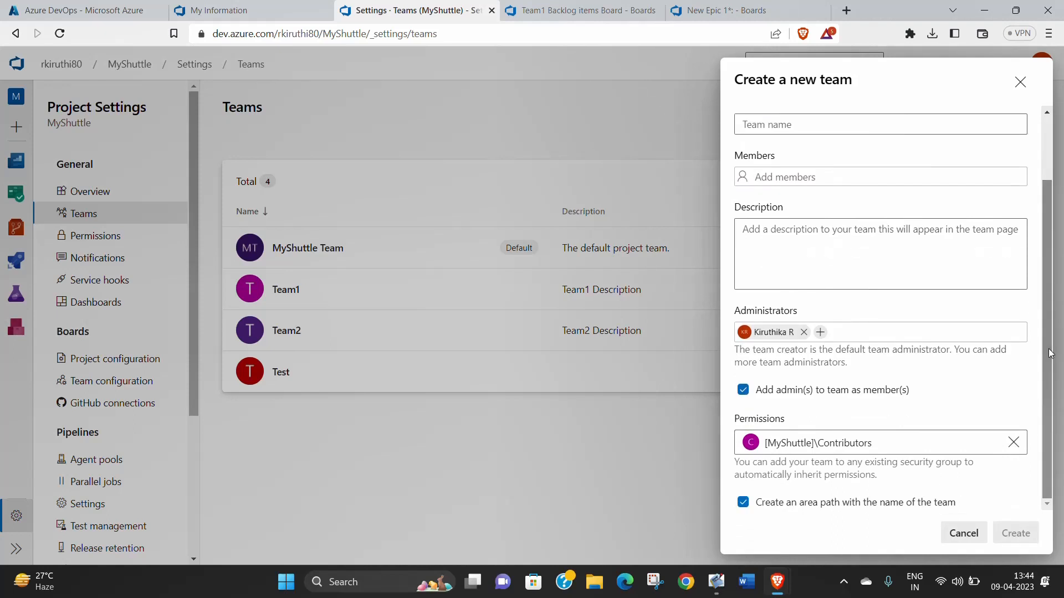
pyautogui.click(962, 449)
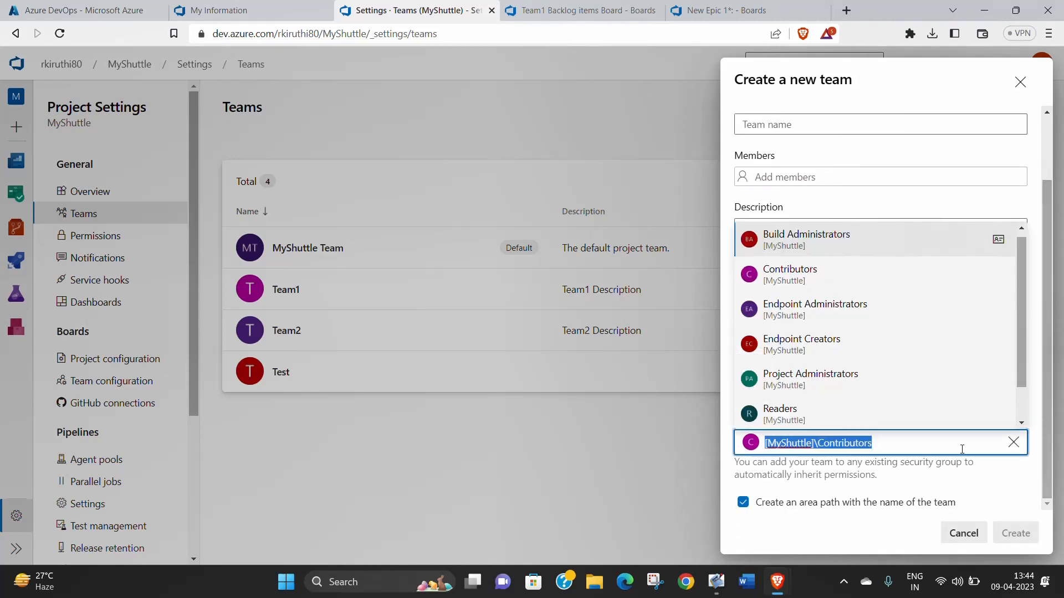
pyautogui.click(1019, 344)
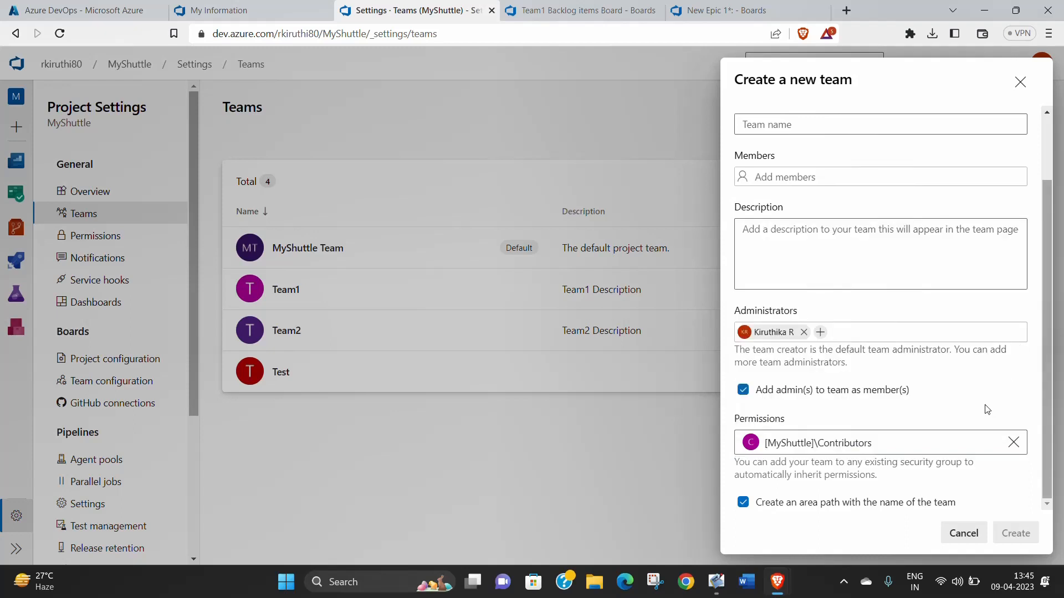
pyautogui.click(939, 448)
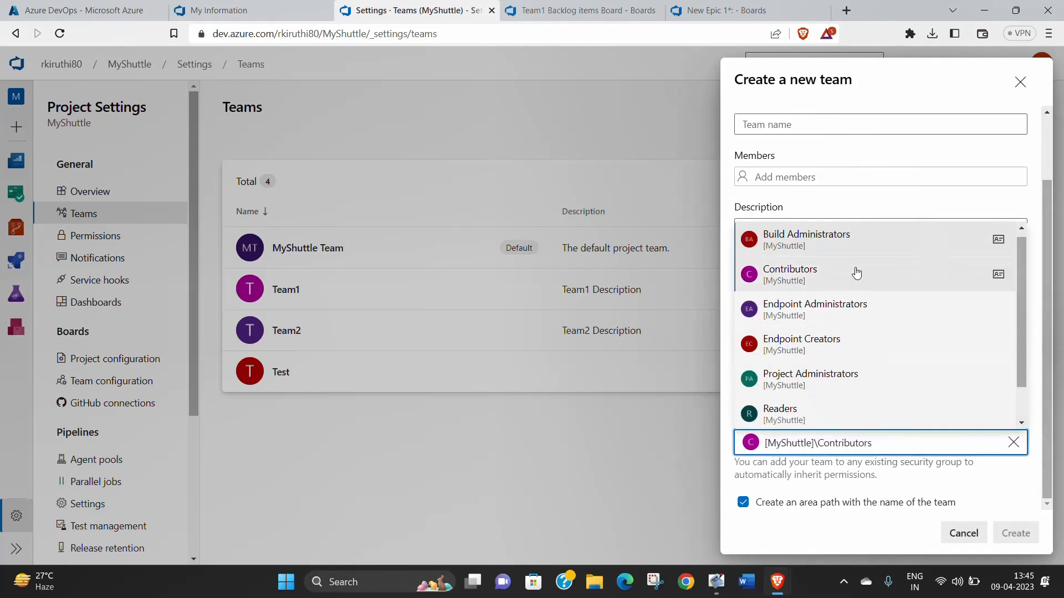
pyautogui.click(858, 373)
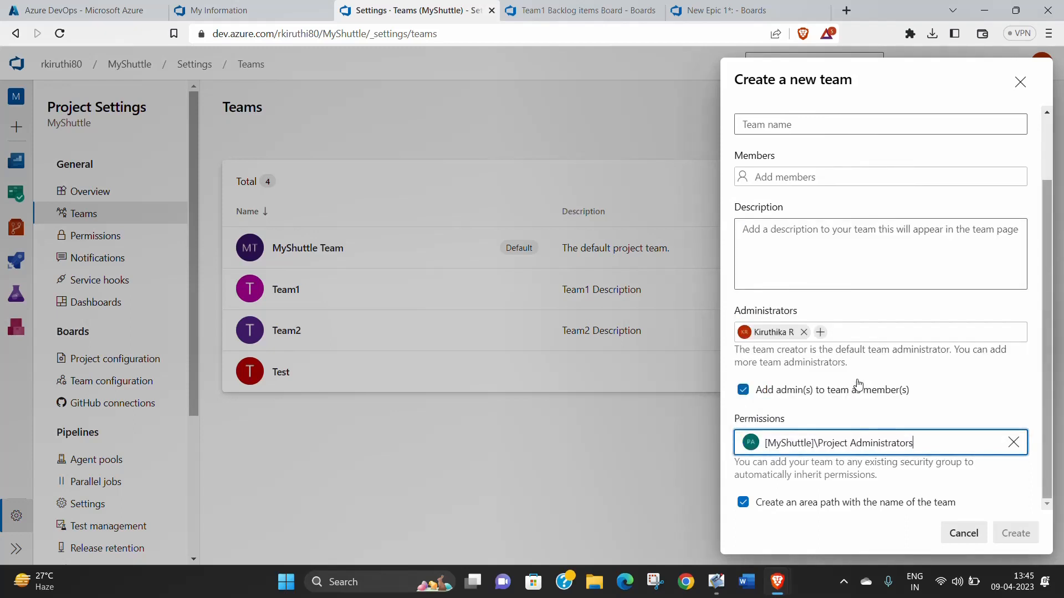
pyautogui.click(1028, 311)
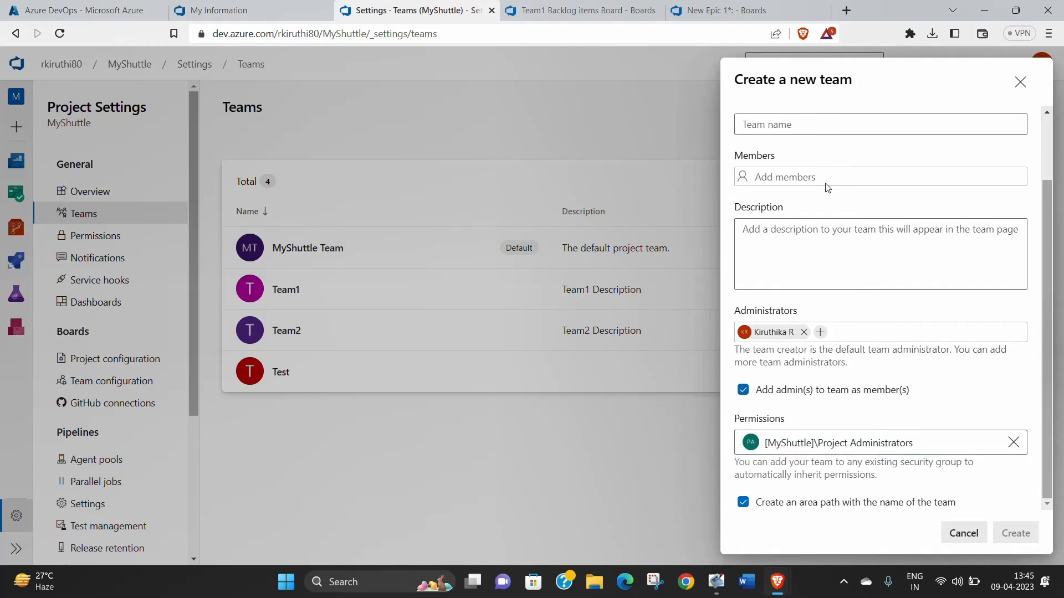
# Name the team "New Team" and create it
pyautogui.click(845, 126)
pyautogui.write('N')
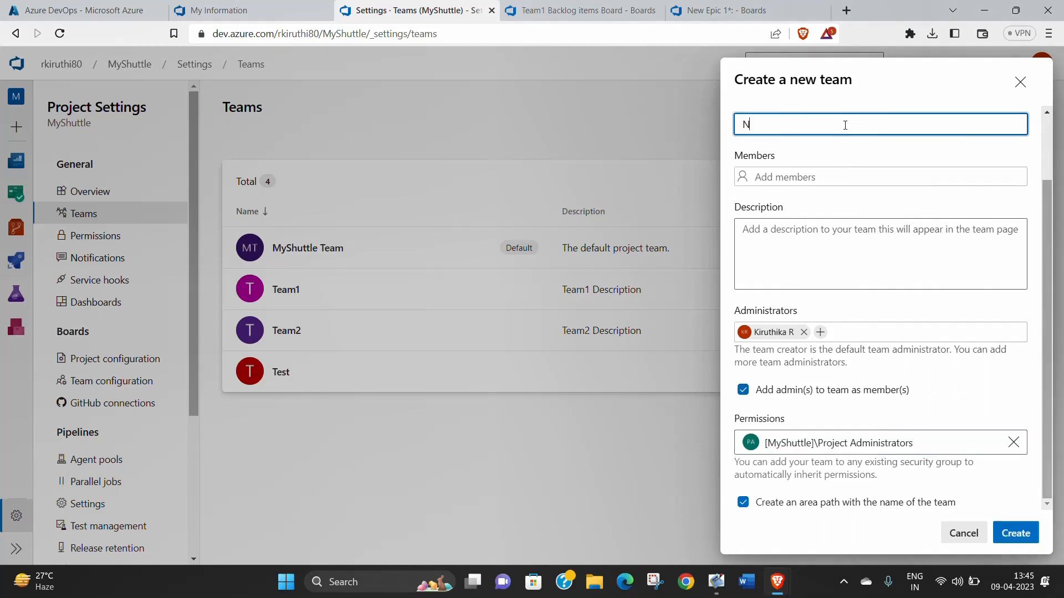
pyautogui.write('ew Team')
pyautogui.click(1044, 195)
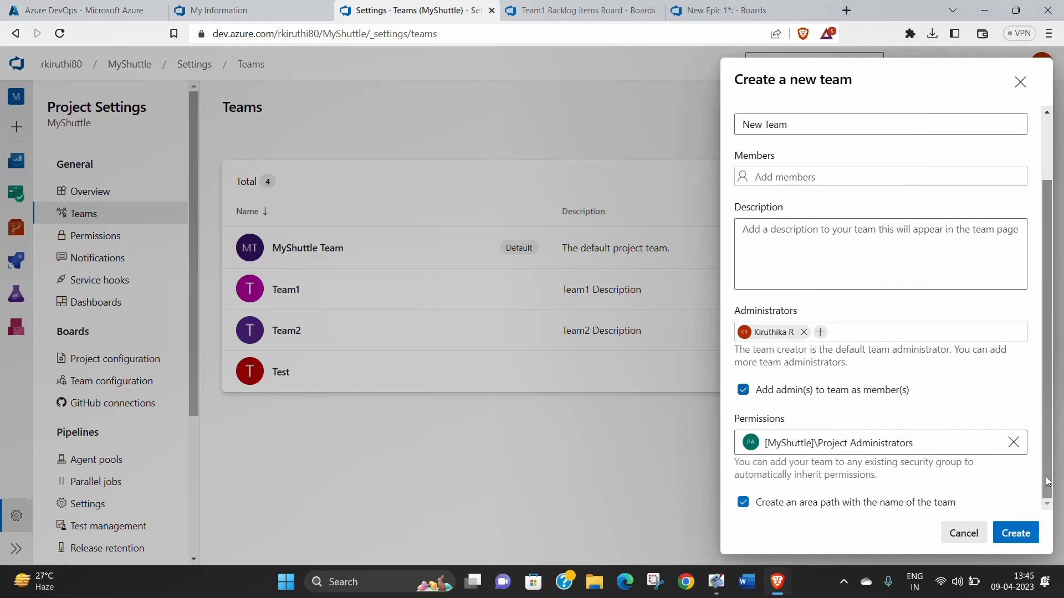
pyautogui.click(1015, 533)
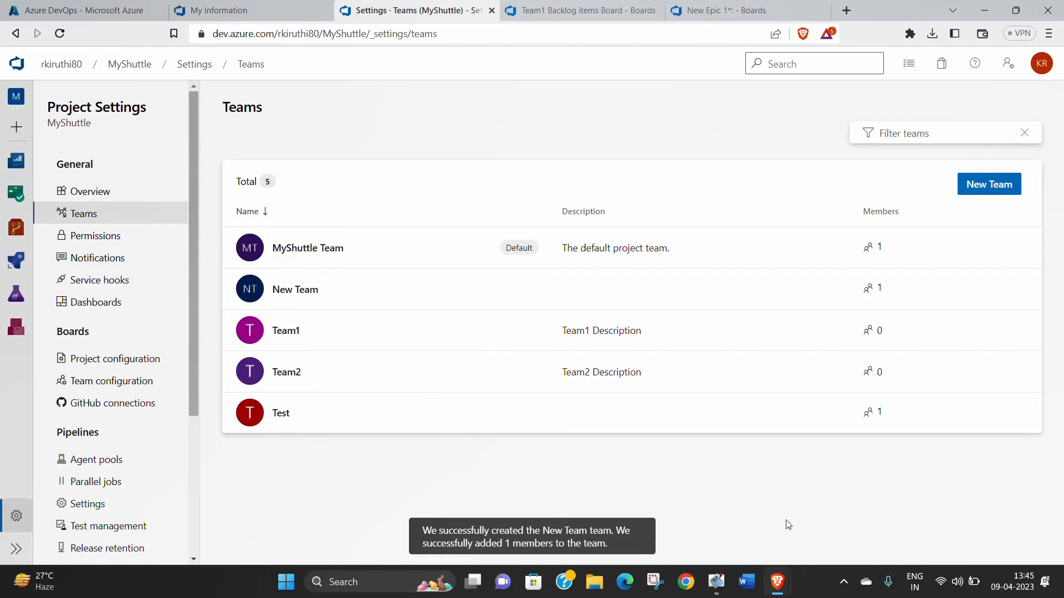
# Open New Team and examine its members, its team settings and the form for inviting members
pyautogui.click(300, 293)
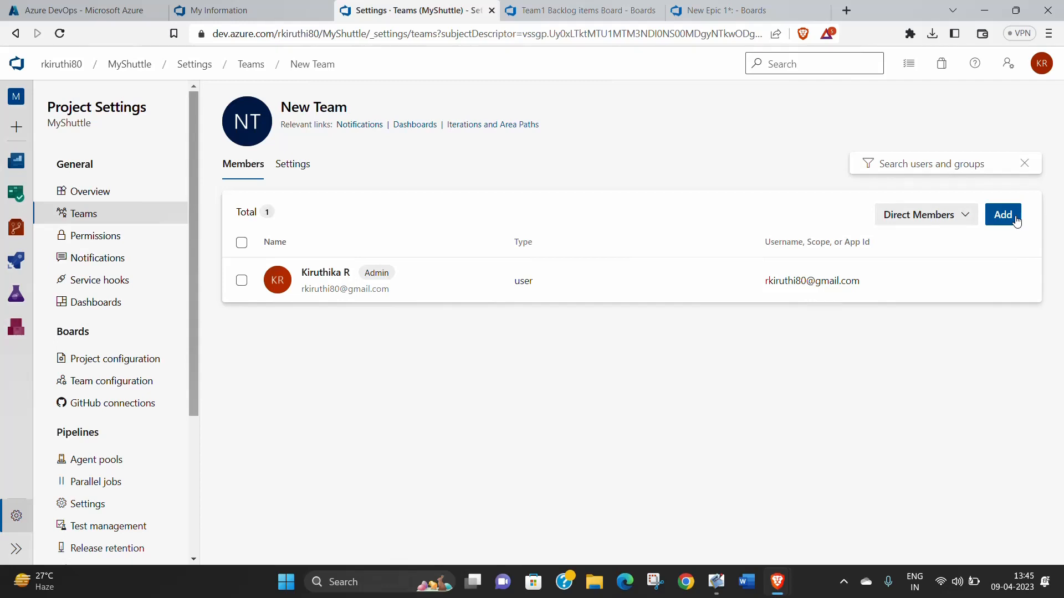
pyautogui.click(298, 165)
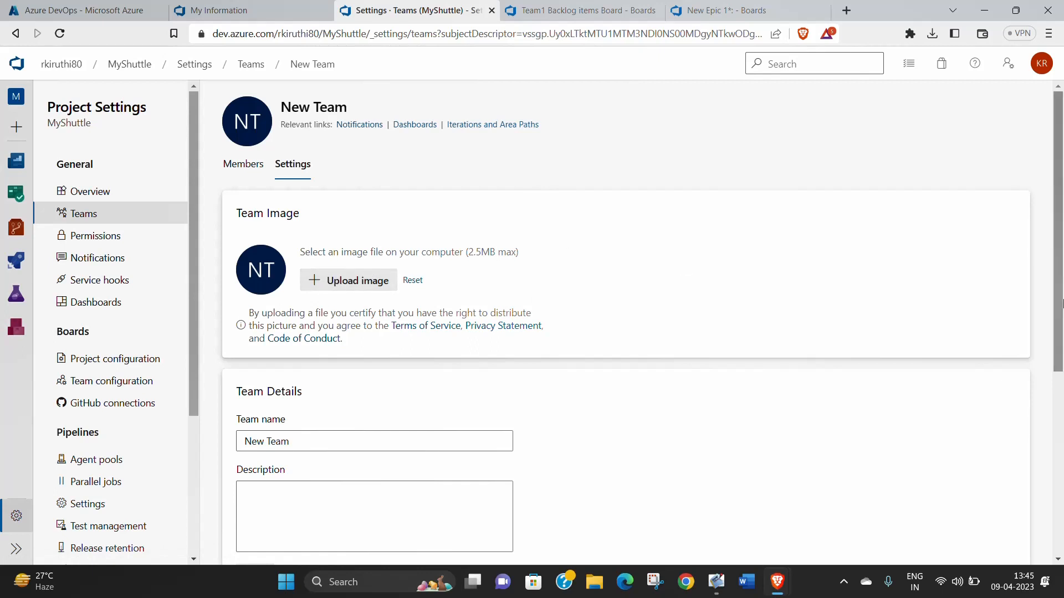
pyautogui.moveTo(1061, 220); pyautogui.dragTo(1061, 378)
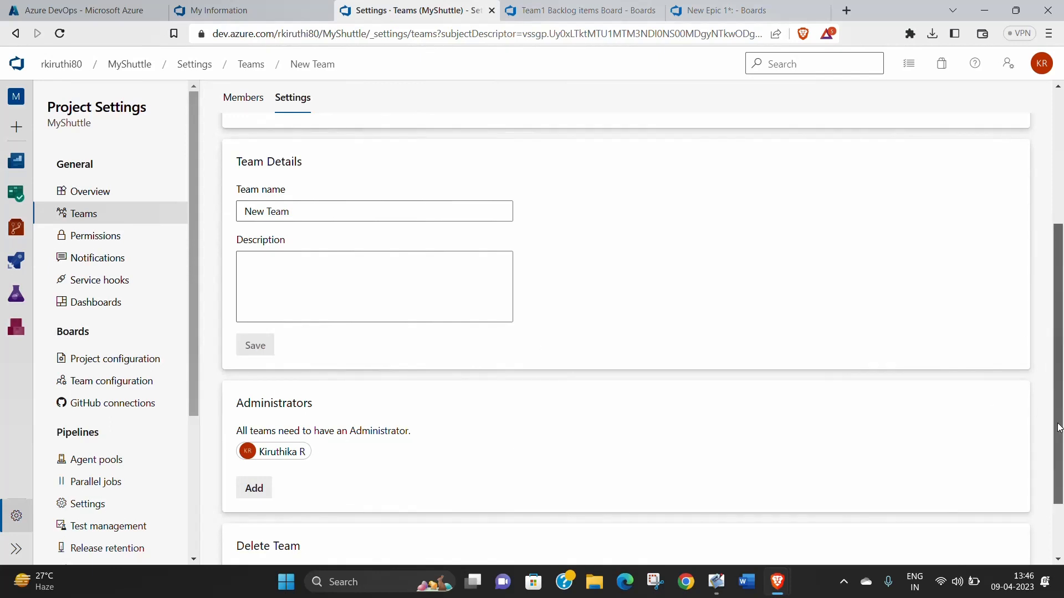
pyautogui.moveTo(1060, 428); pyautogui.dragTo(1060, 294)
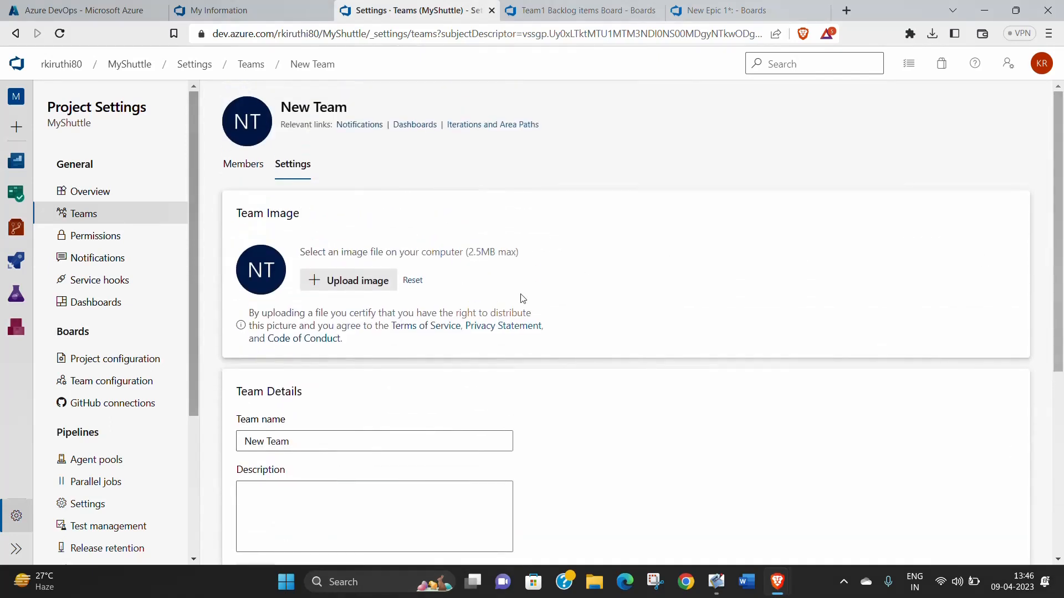
pyautogui.click(239, 170)
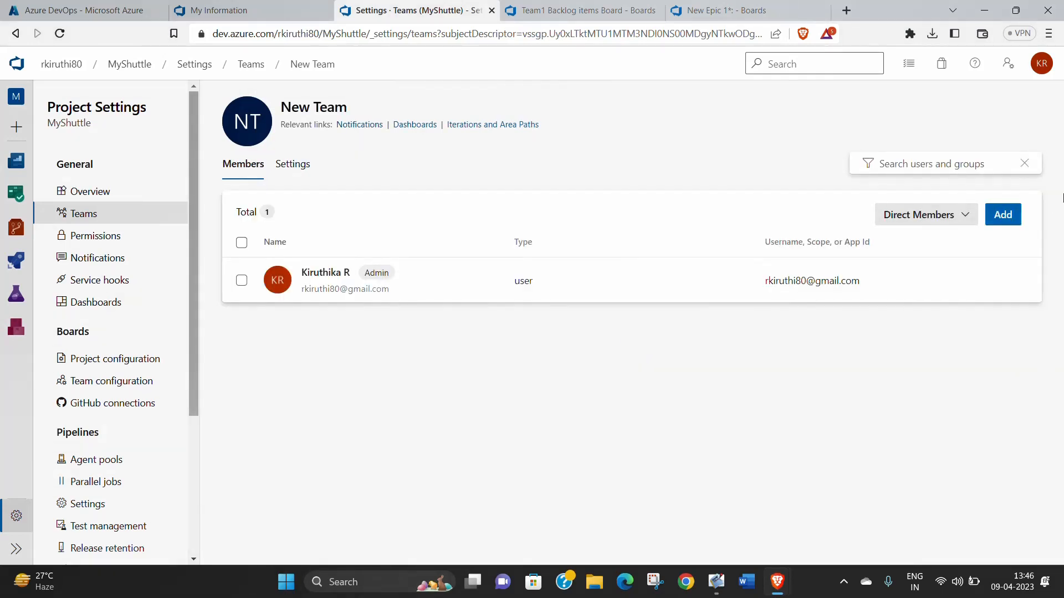
pyautogui.click(1016, 218)
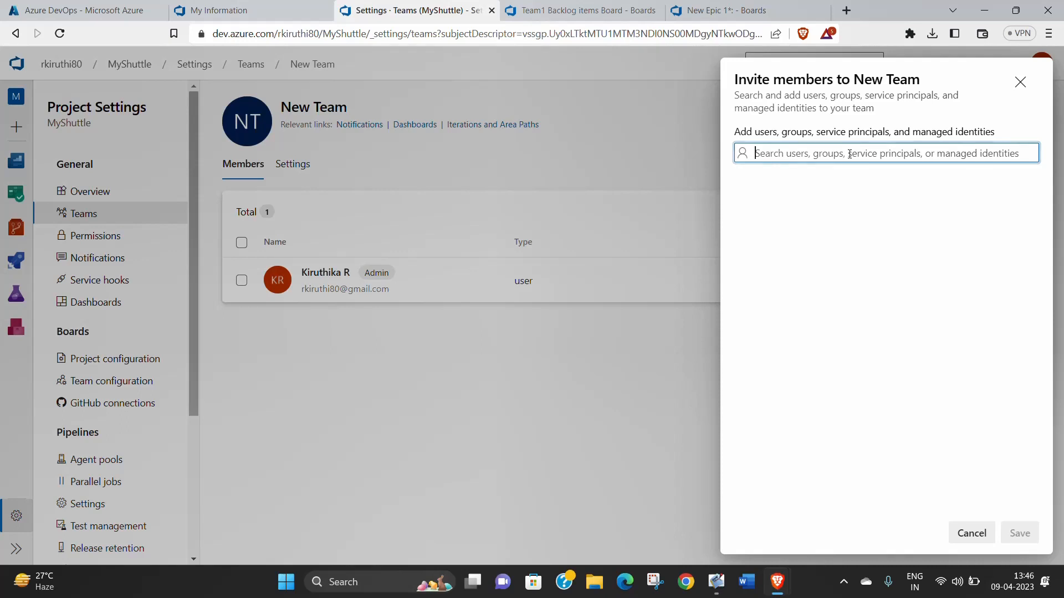
pyautogui.click(1020, 93)
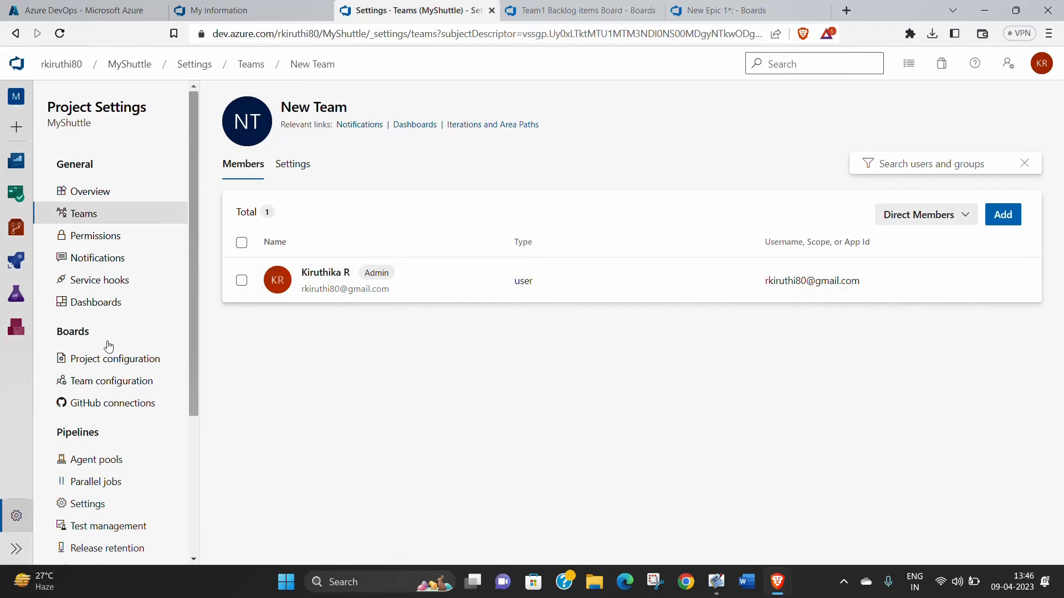
# Review the project's permission groups and examine New Team's permissions, group settings and members
pyautogui.click(116, 233)
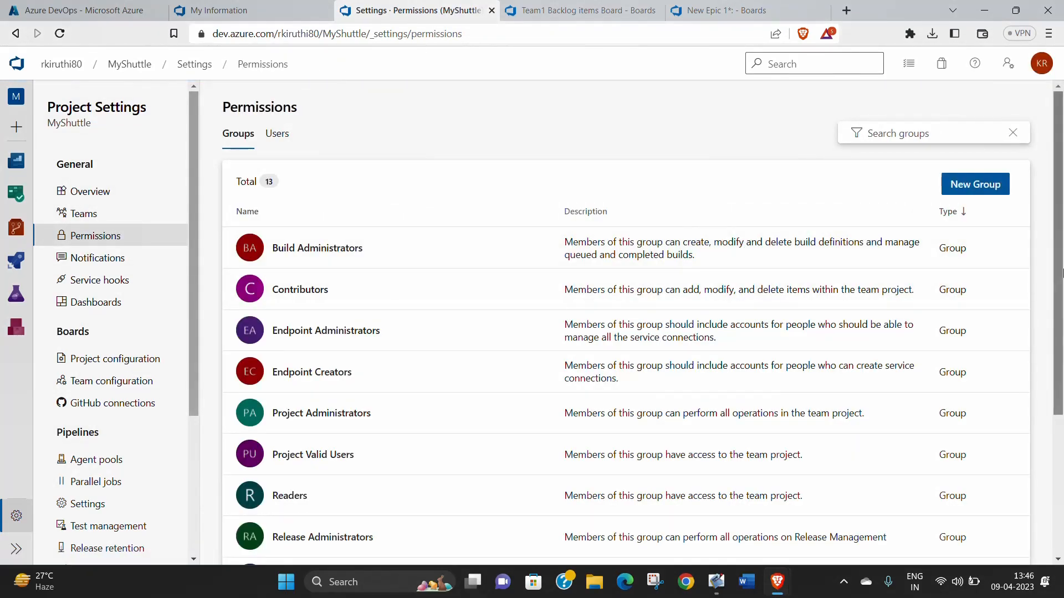
pyautogui.moveTo(1058, 283); pyautogui.dragTo(1058, 490)
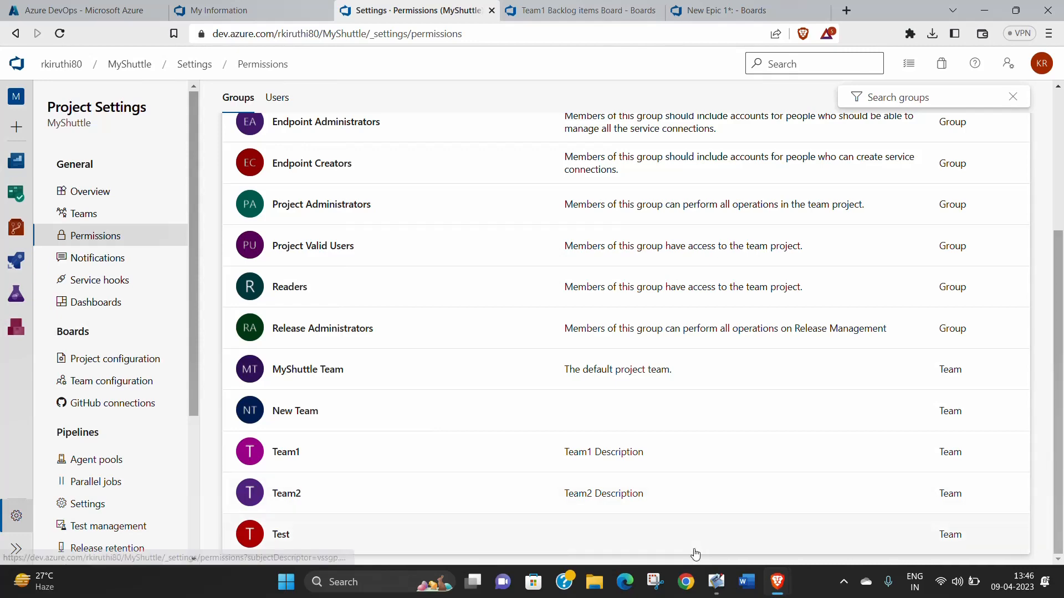
pyautogui.click(349, 410)
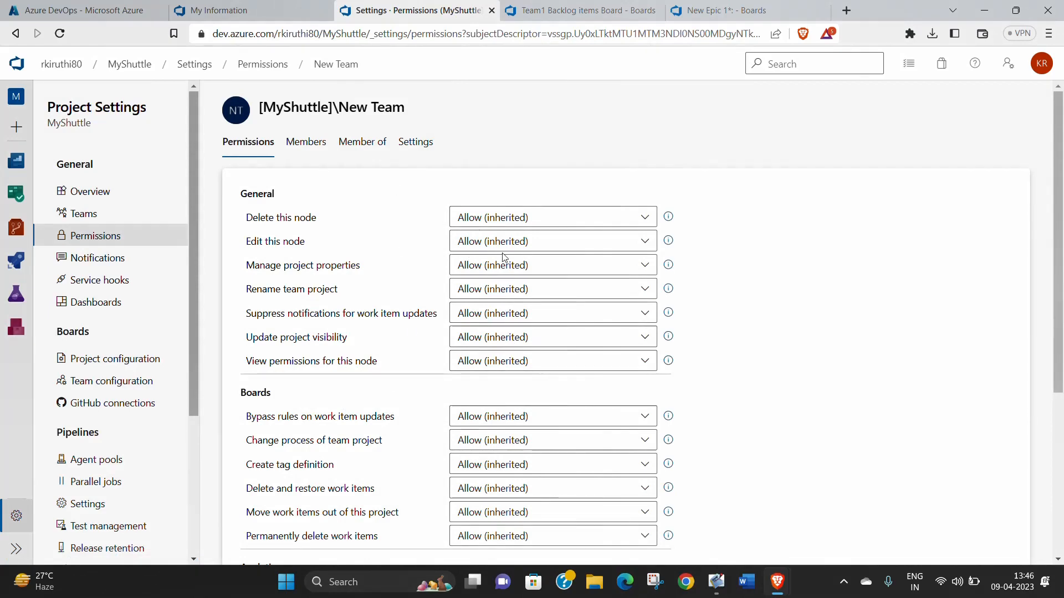
pyautogui.moveTo(1061, 163); pyautogui.dragTo(1047, 129)
pyautogui.click(416, 143)
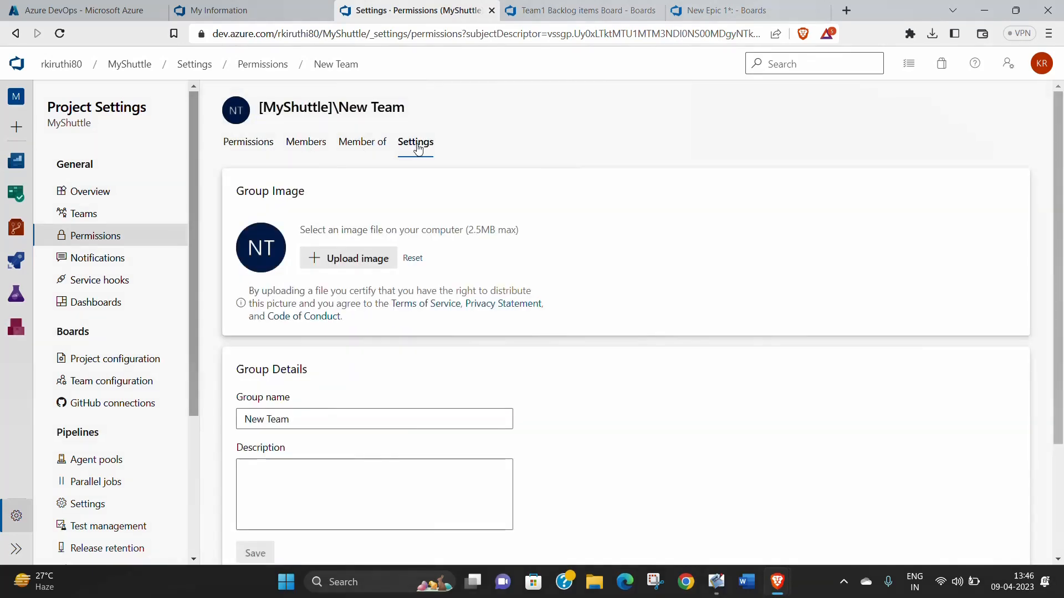
pyautogui.click(321, 152)
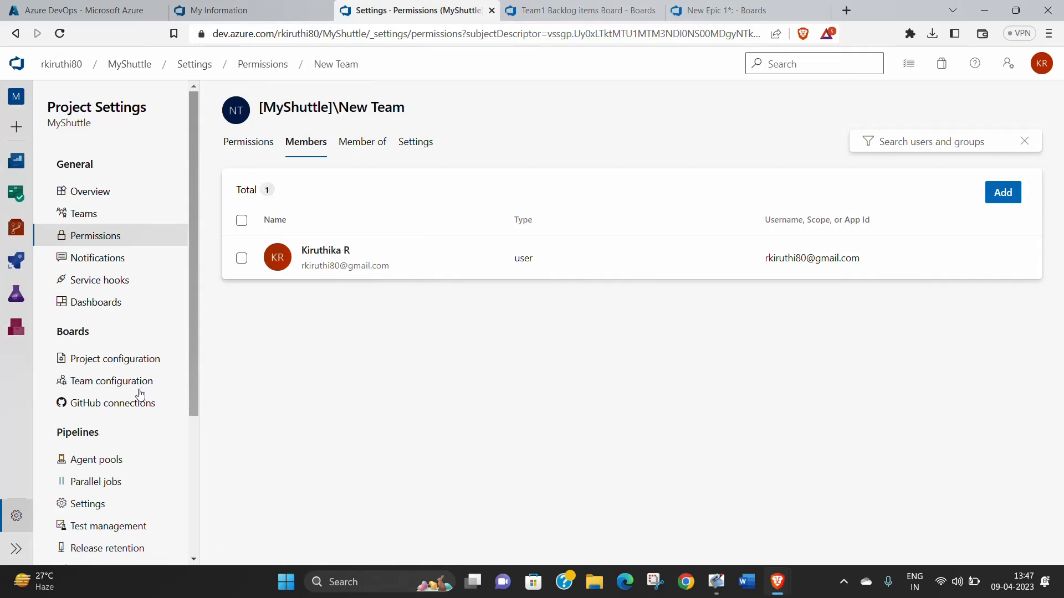
# Review Team1's general board configuration for backlogs, working days and bugs, and open its iterations
pyautogui.click(107, 381)
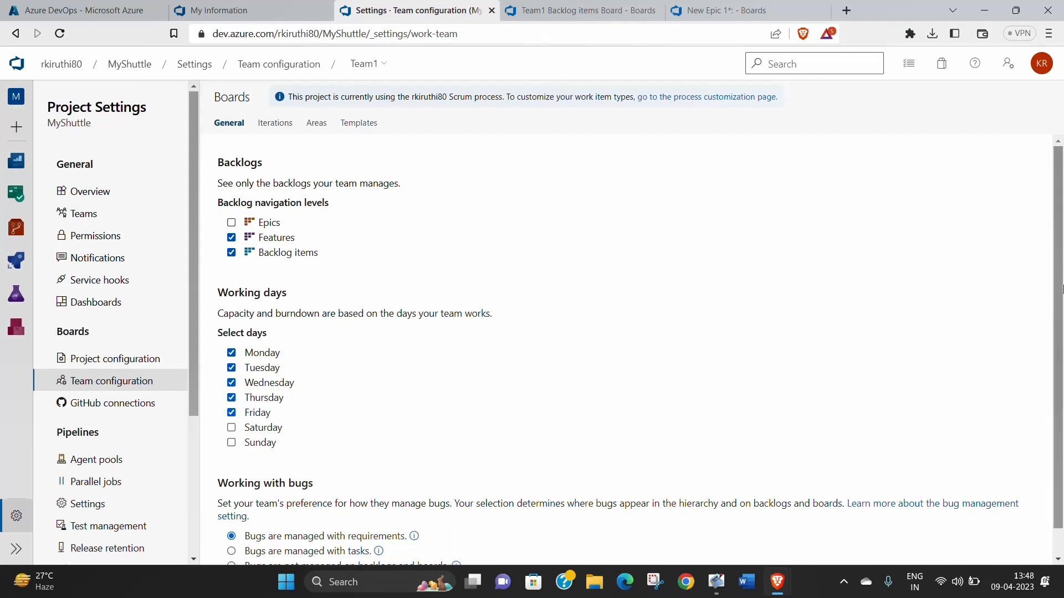
pyautogui.scroll(-1, 1058, 311)
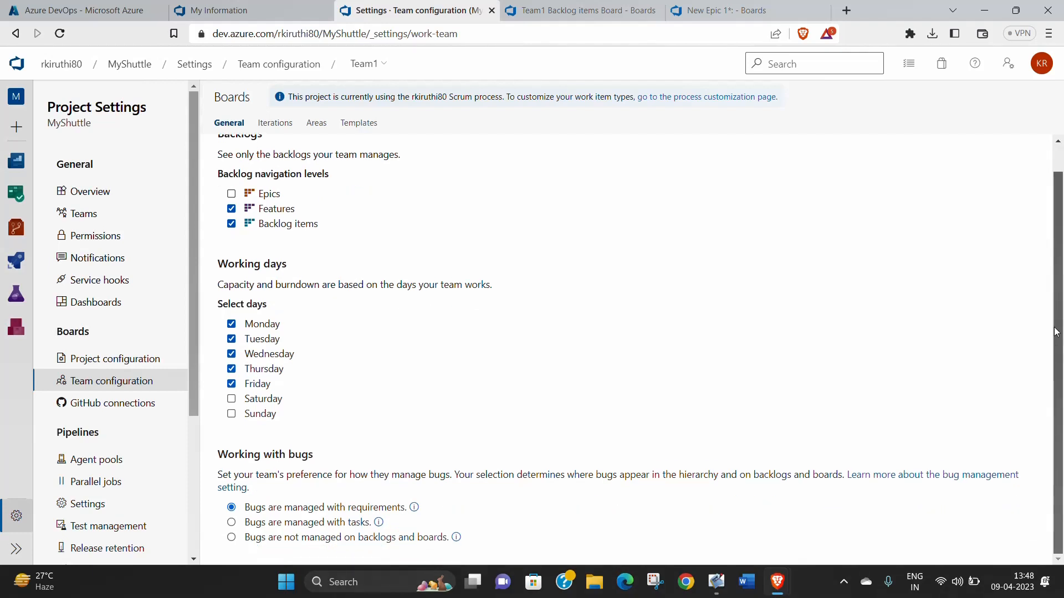
pyautogui.scroll(1, 1056, 331)
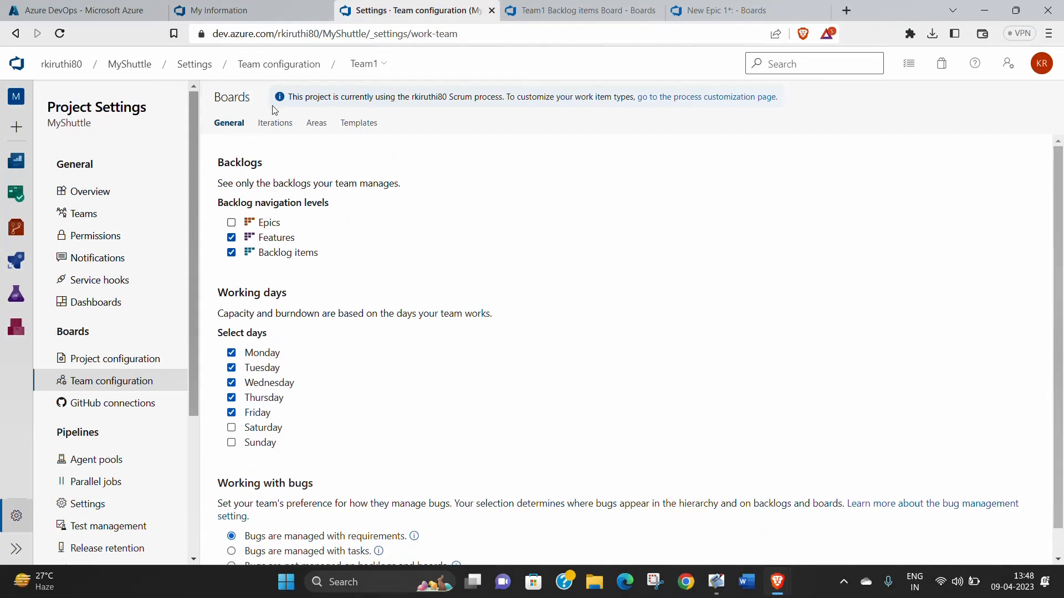
pyautogui.click(277, 124)
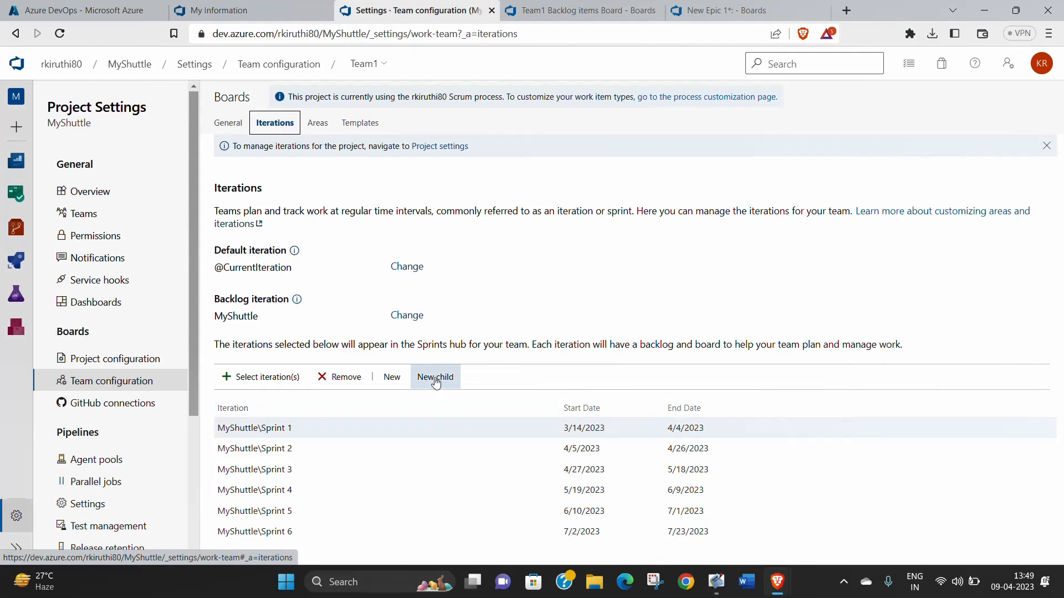
pyautogui.click(399, 378)
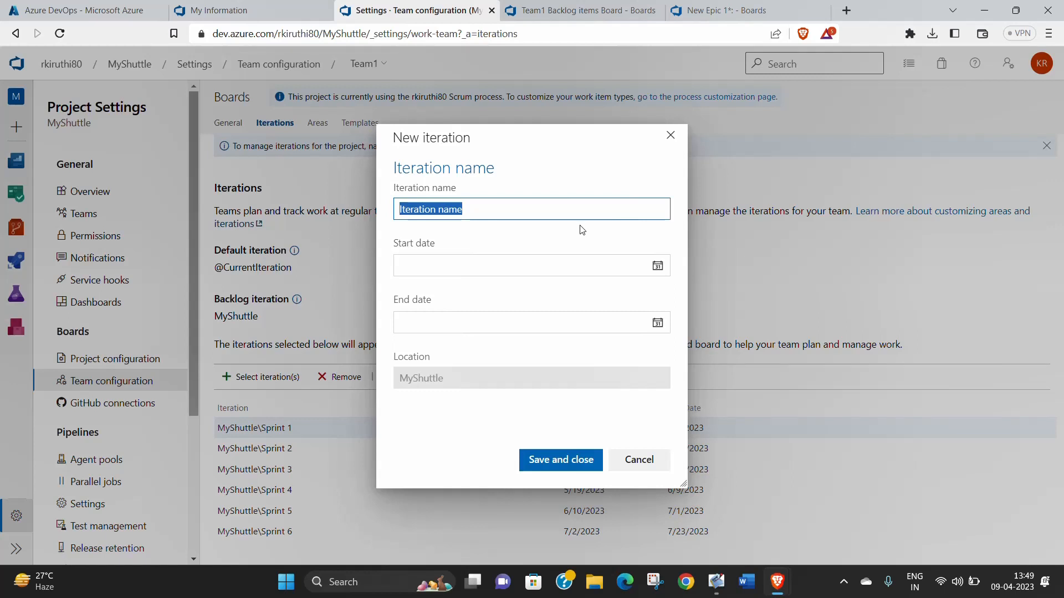
pyautogui.click(621, 257)
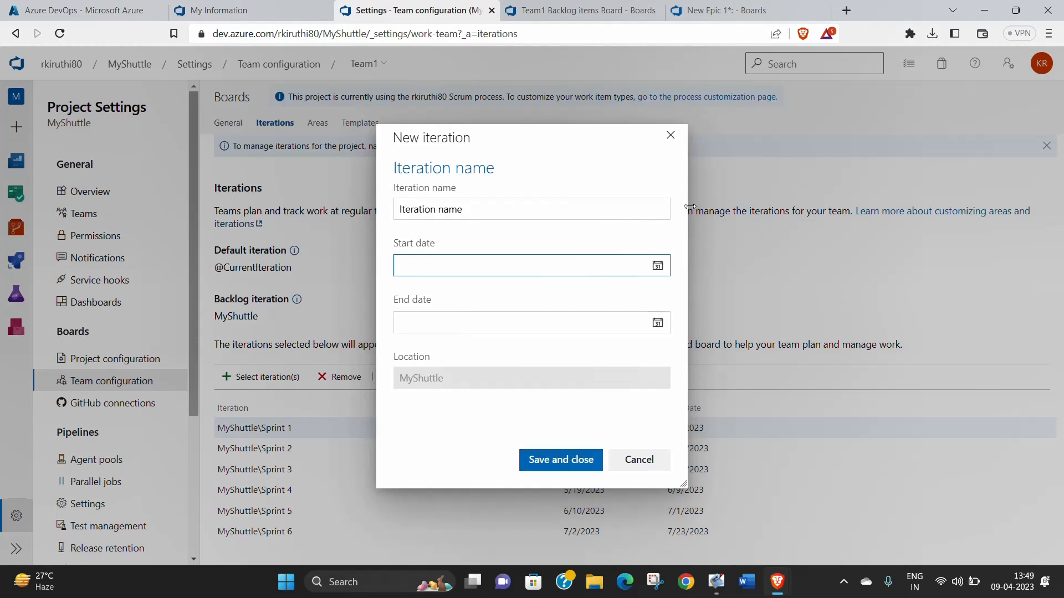
pyautogui.click(671, 136)
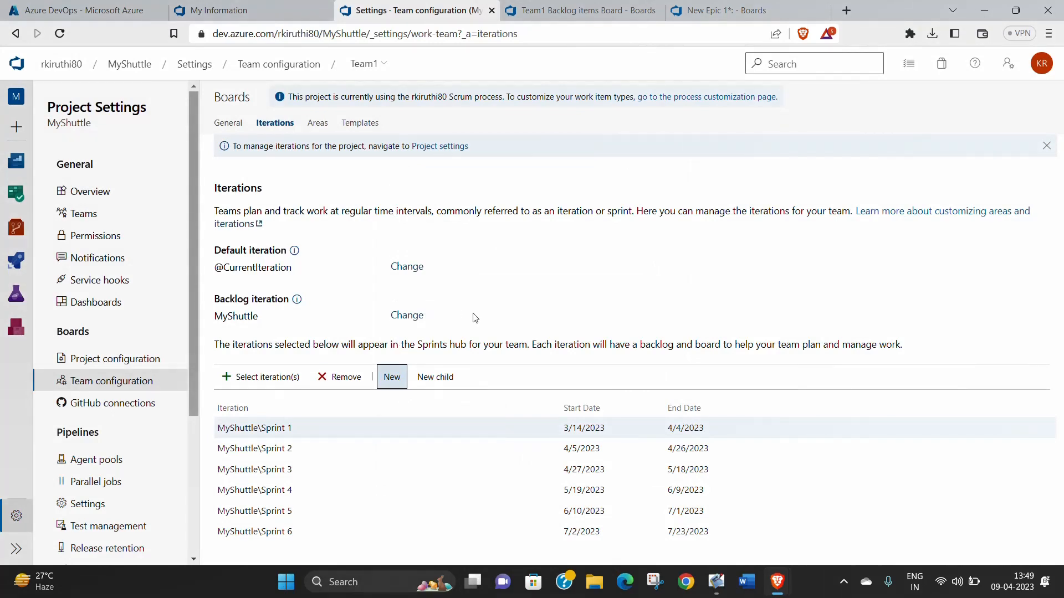
pyautogui.click(277, 382)
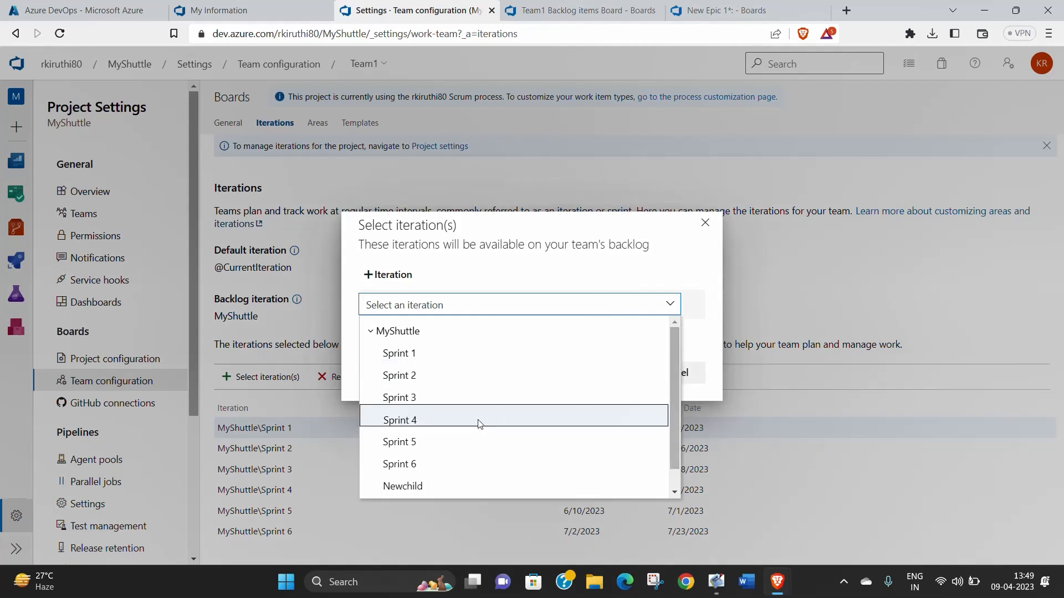
pyautogui.click(418, 408)
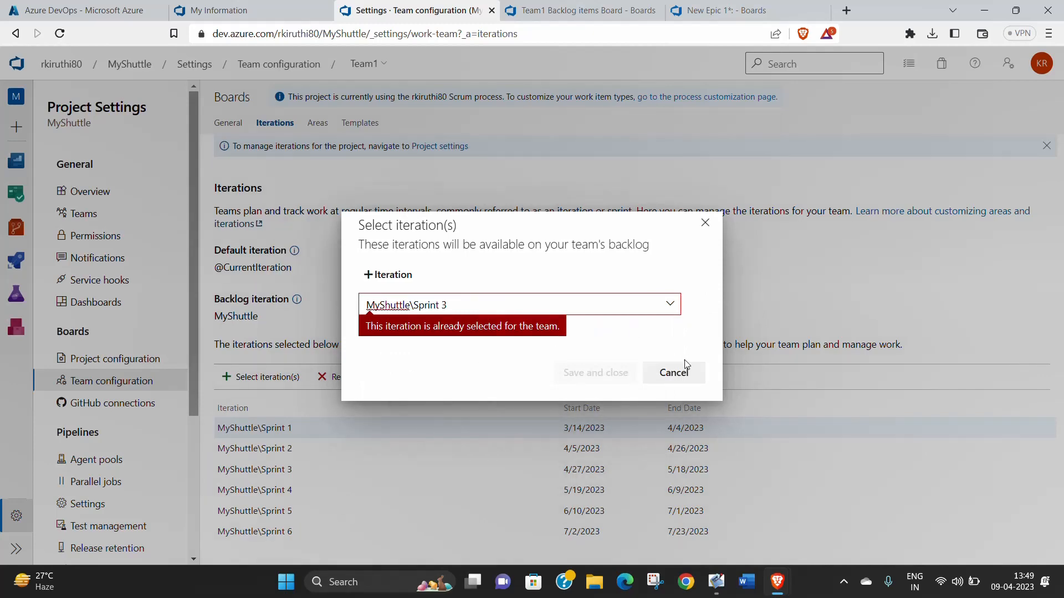
pyautogui.click(677, 373)
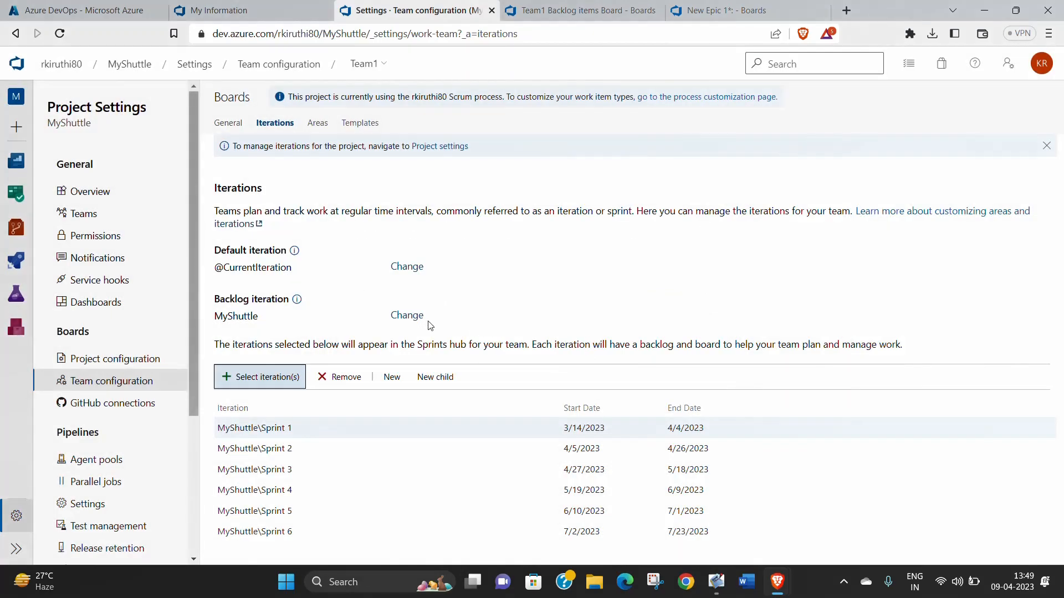
# Add the existing NewchildSprint iteration to Team1's selected iterations and save the selection
pyautogui.click(273, 384)
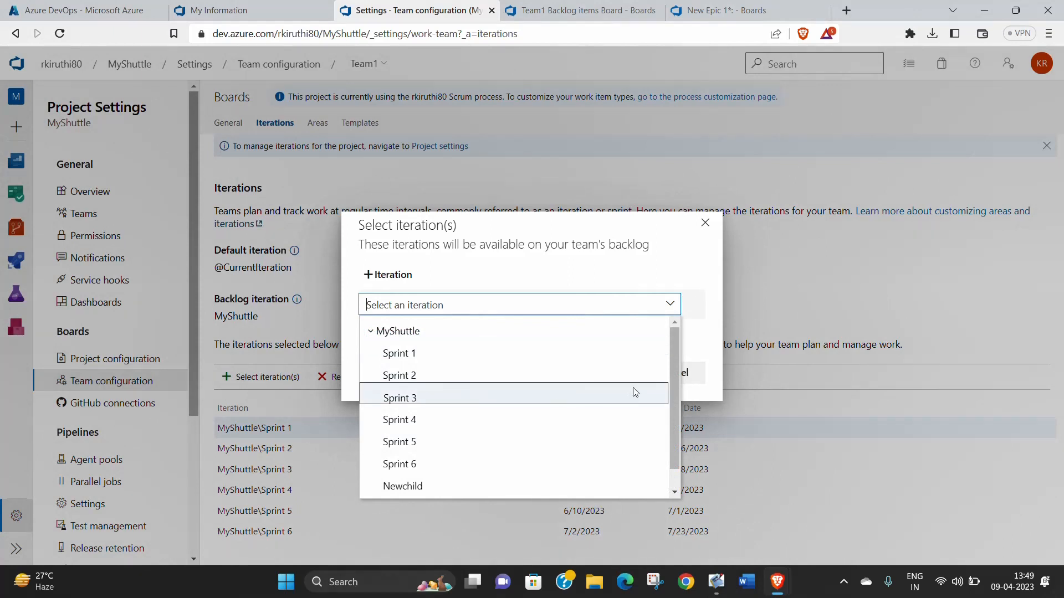
pyautogui.scroll(-1, 674, 392)
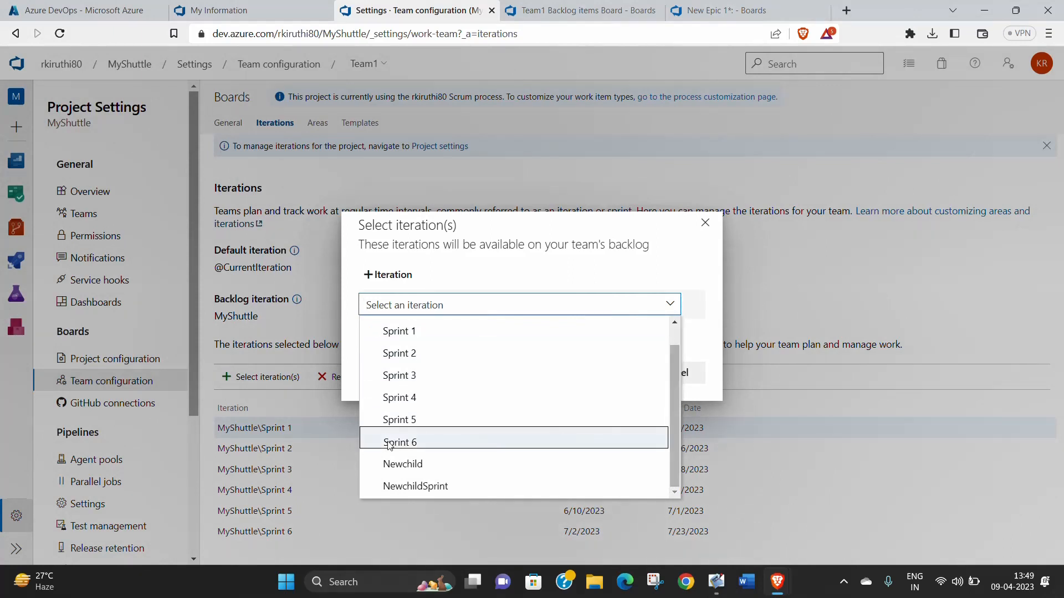
pyautogui.click(402, 488)
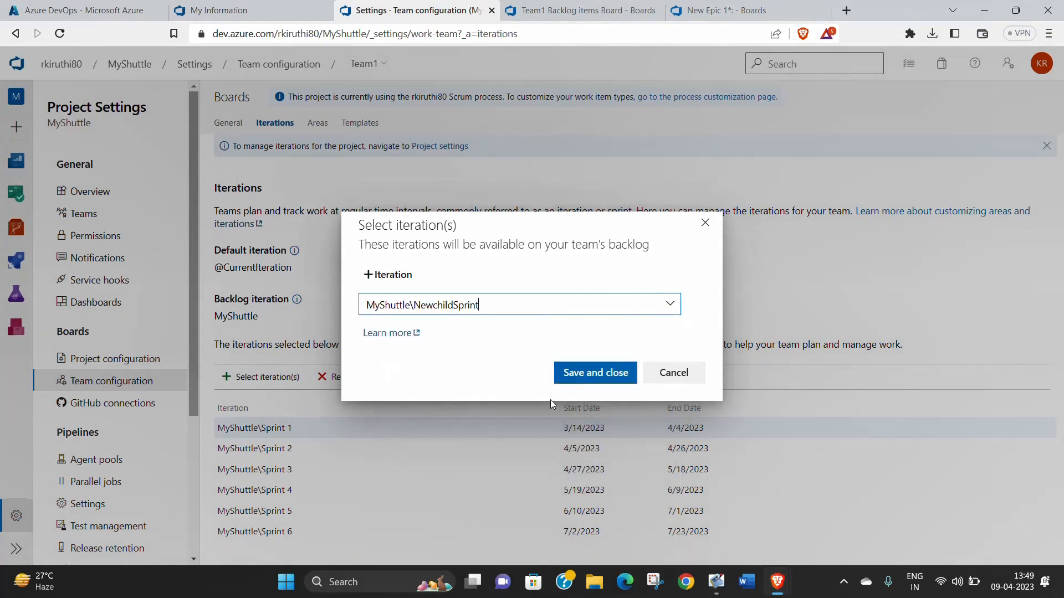
pyautogui.click(588, 370)
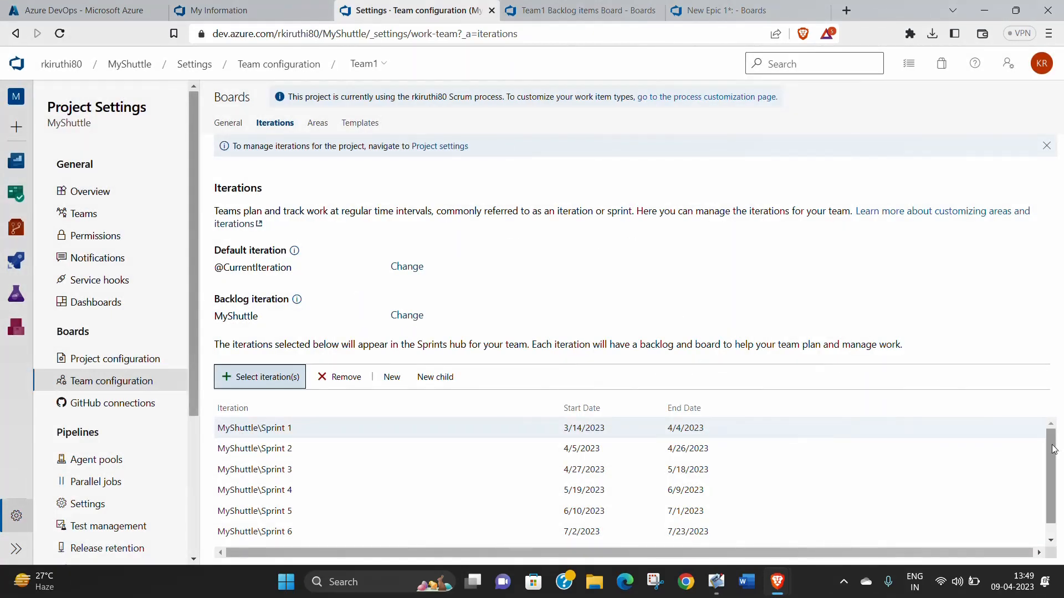
pyautogui.scroll(-1, 1037, 506)
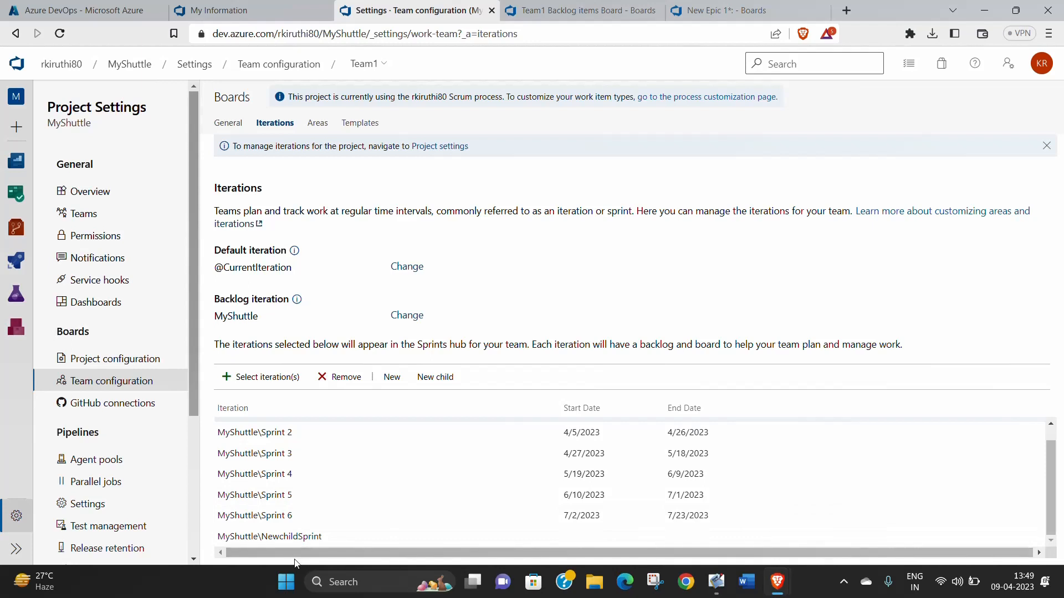
# Examine the edit form of the NewchildSprint iteration and leave it without changes
pyautogui.moveTo(334, 538)
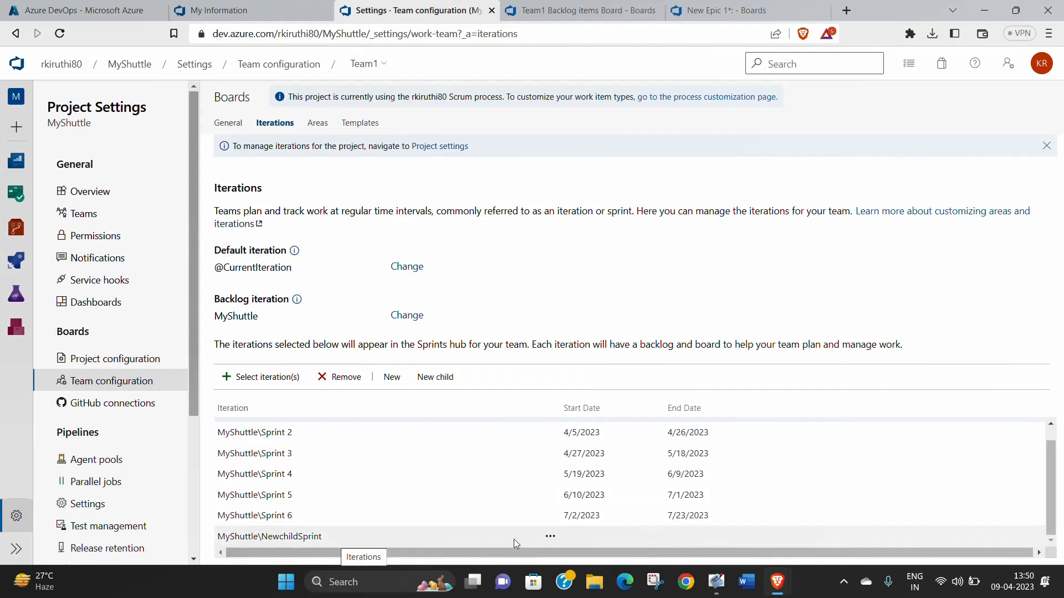
pyautogui.click(545, 540)
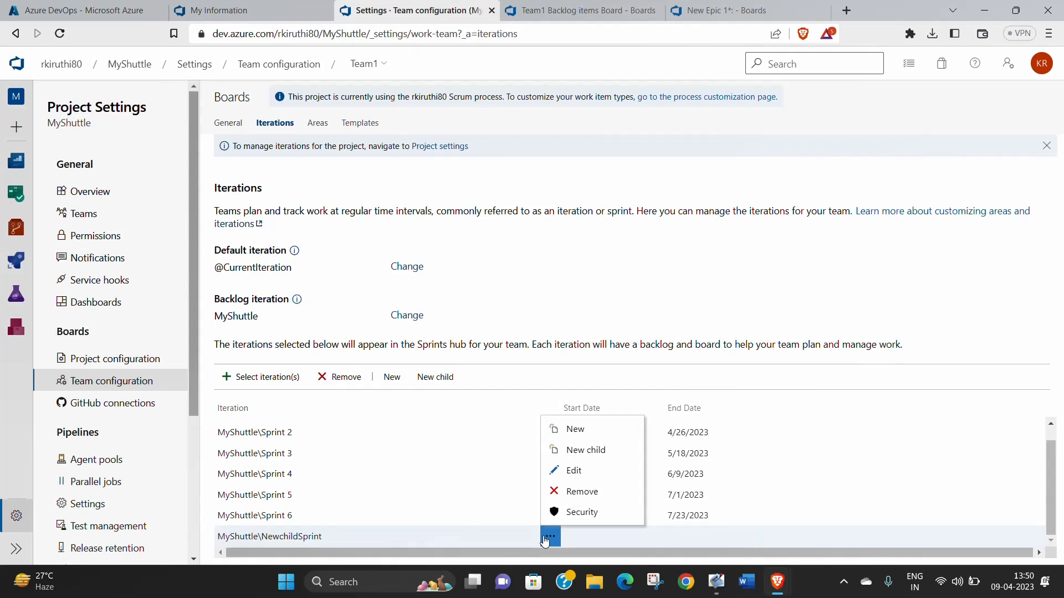
pyautogui.click(568, 472)
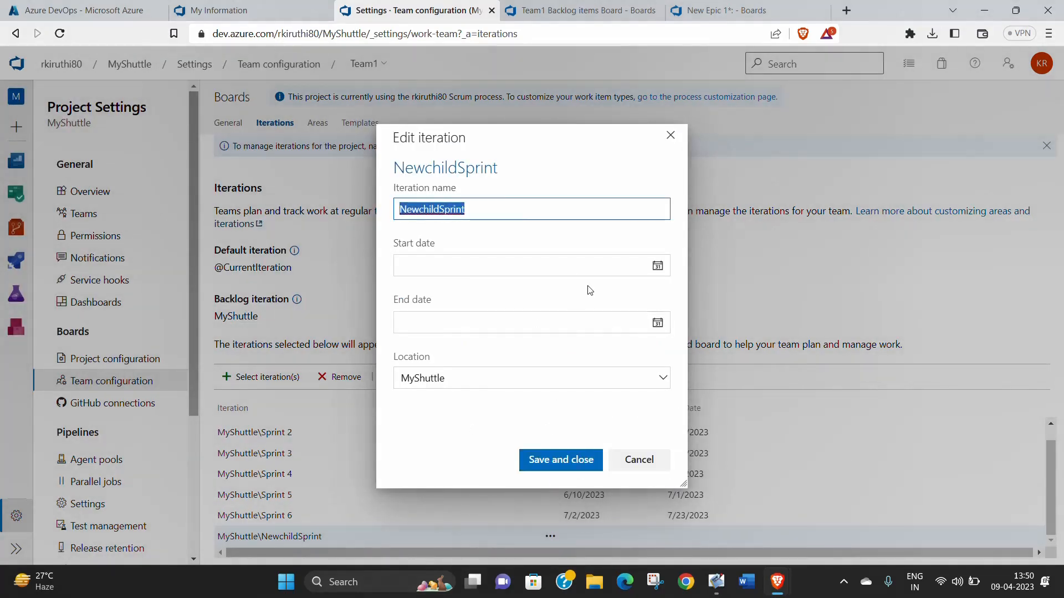
pyautogui.click(633, 464)
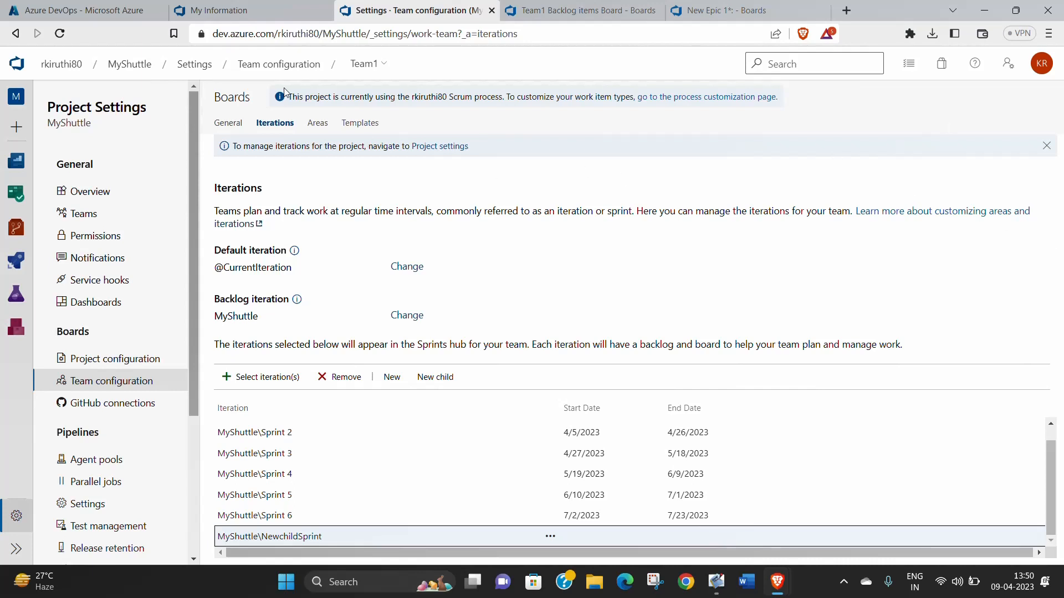
# Create an area named NewArea under MyShuttle in Team1's areas and show the actions available for it
pyautogui.click(317, 128)
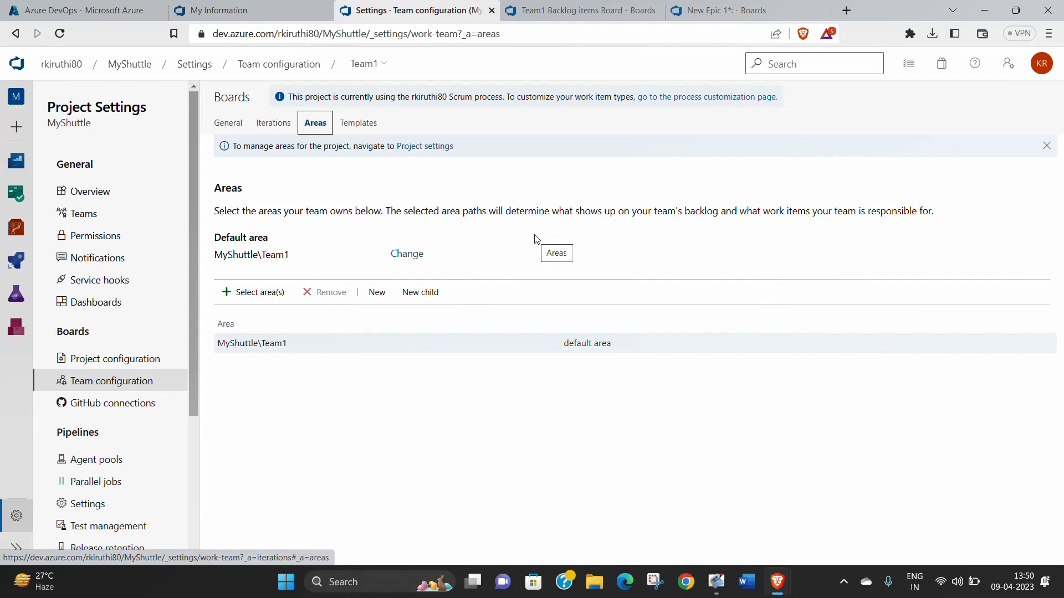
pyautogui.click(380, 291)
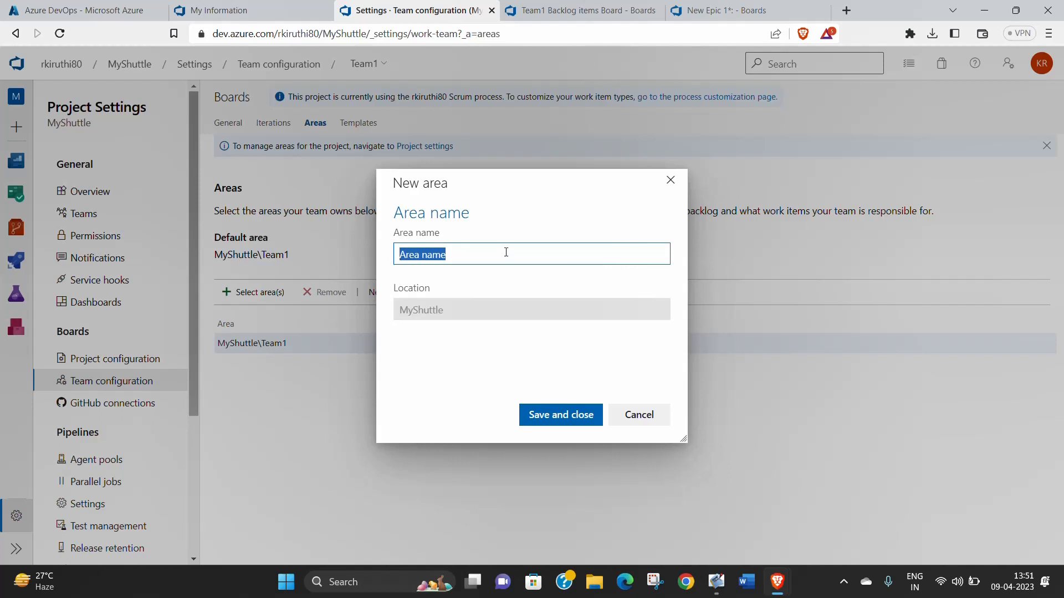
pyautogui.write('NewArea')
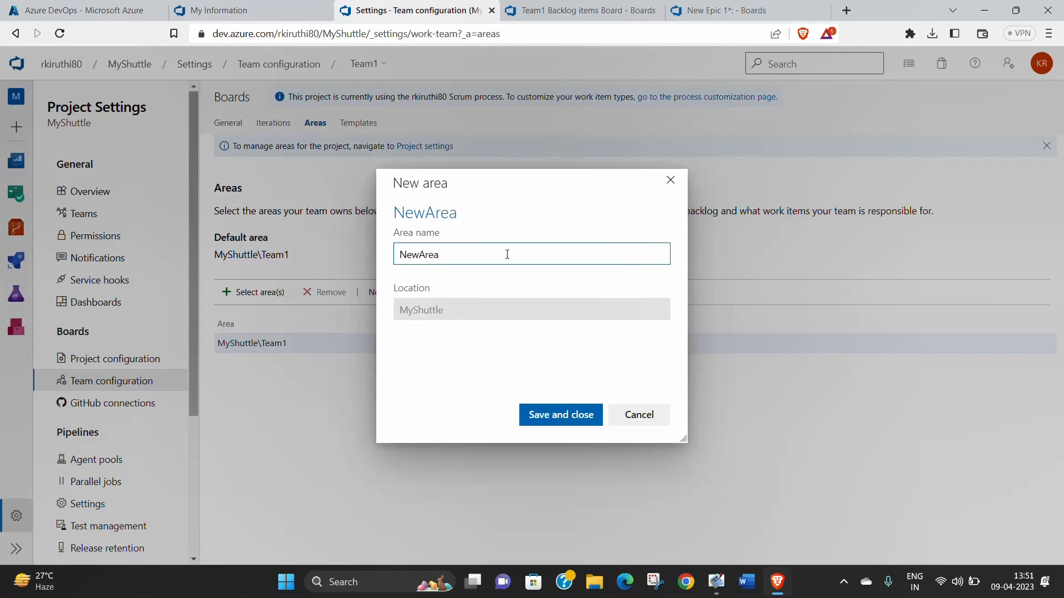
pyautogui.click(576, 415)
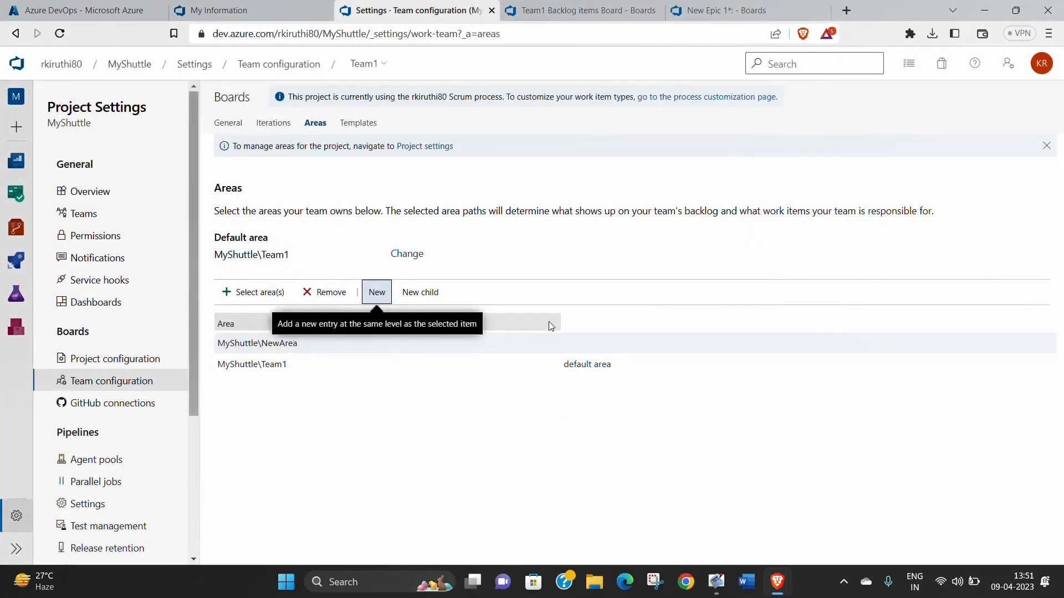
pyautogui.click(550, 345)
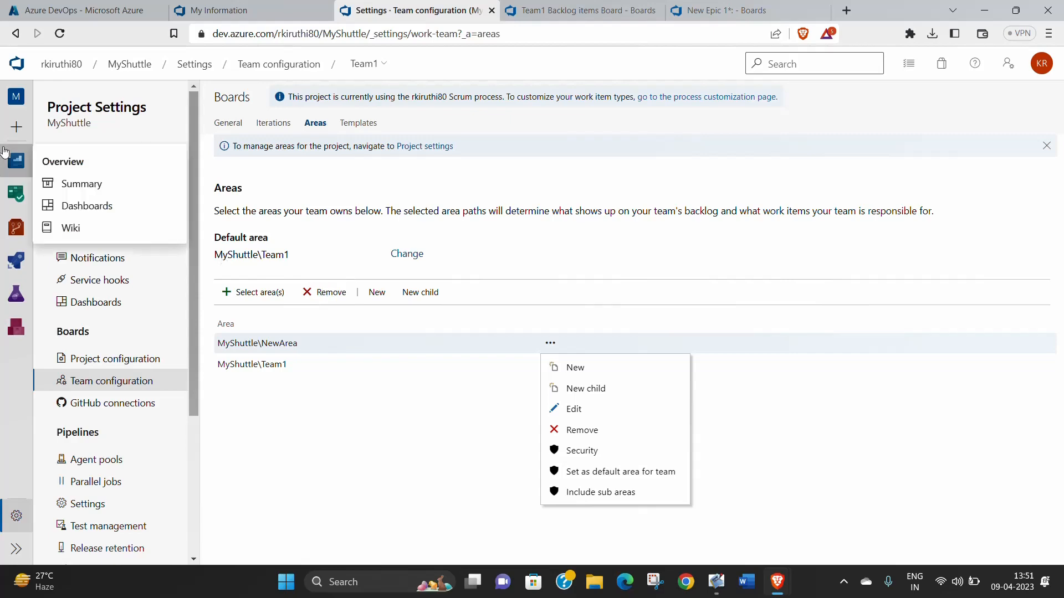
# Open the MyShuttle project's work items and start a new Epic
pyautogui.click(22, 185)
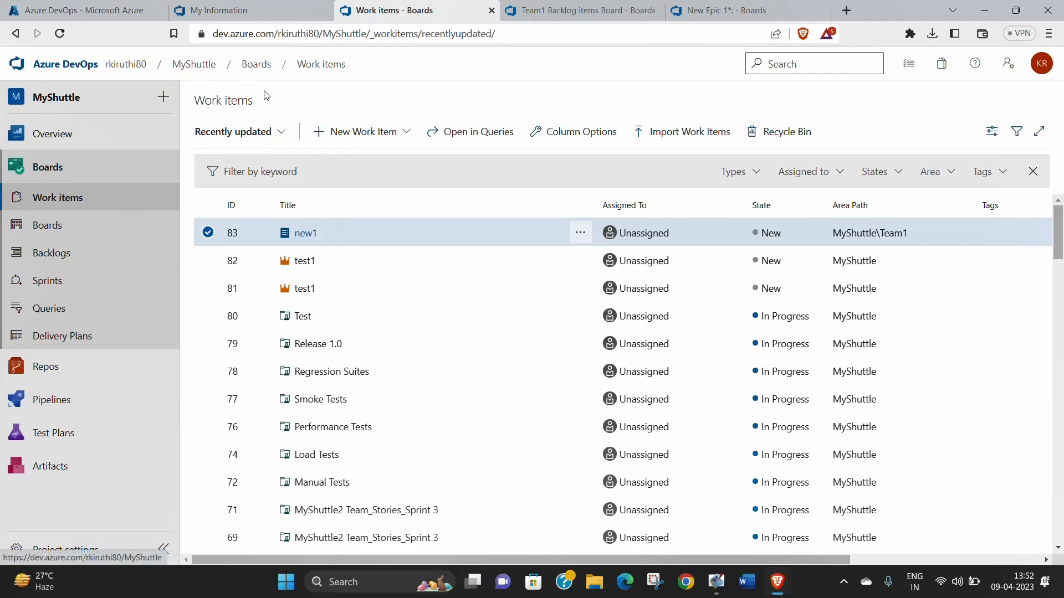
pyautogui.click(407, 133)
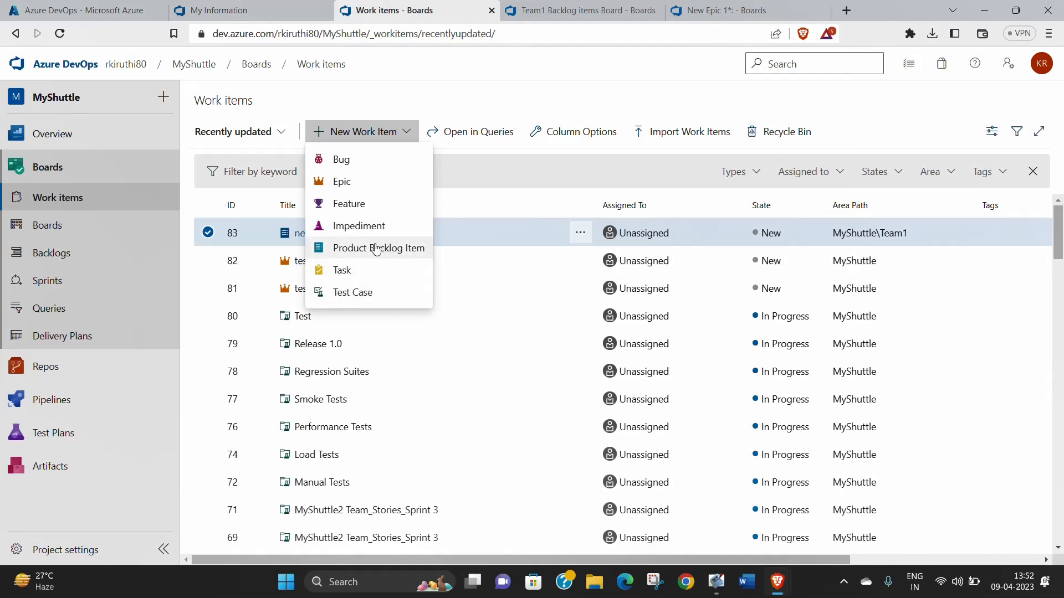
pyautogui.click(376, 182)
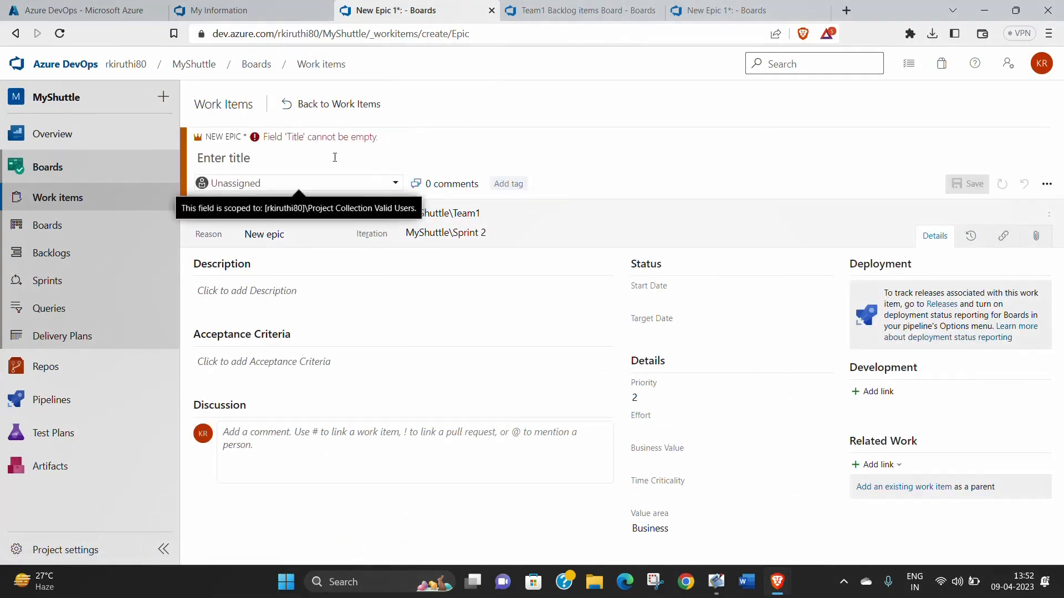
# Title the unsaved epic "New Epic"
pyautogui.click(214, 155)
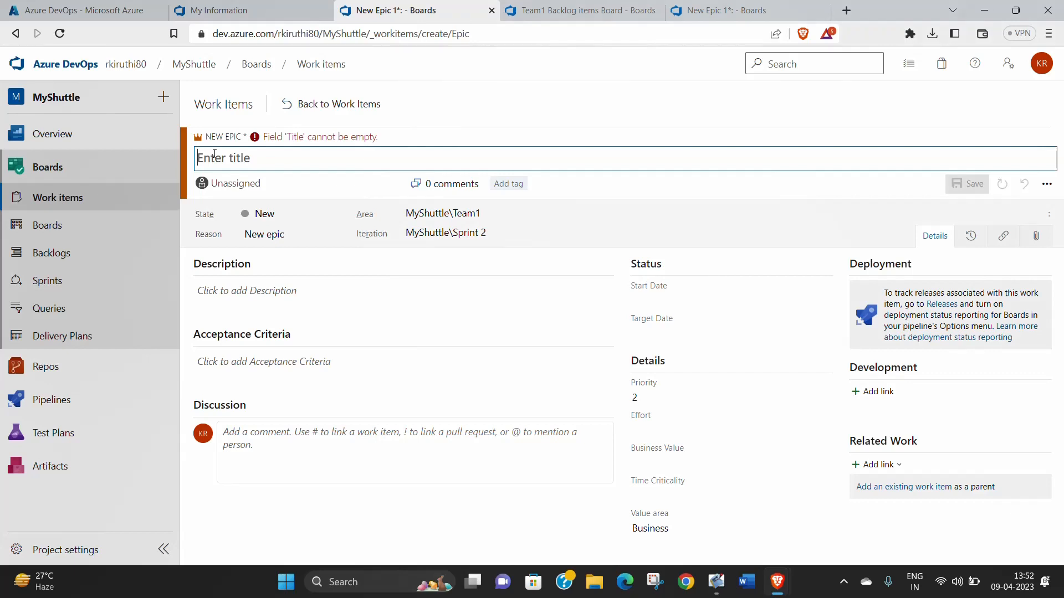
pyautogui.write('NEw')
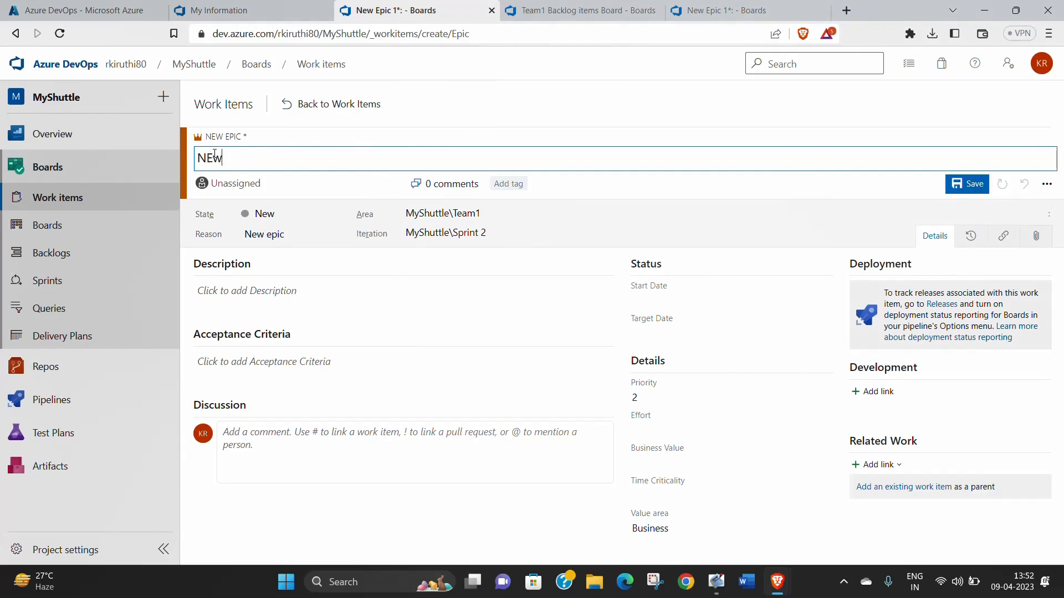
pyautogui.write('Epic')
pyautogui.press('BackSpace')
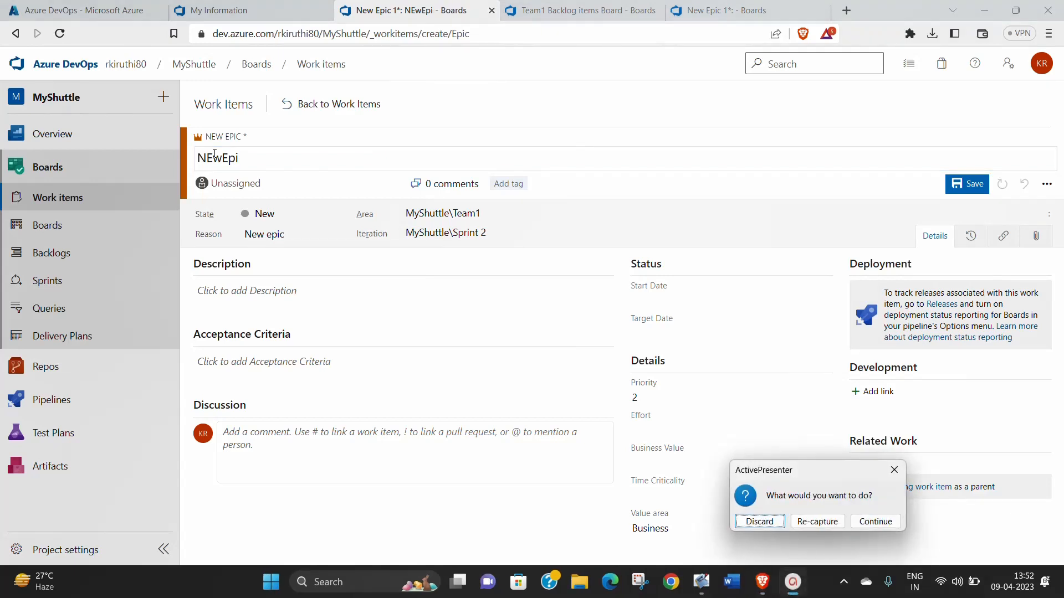
pyautogui.click(292, 156)
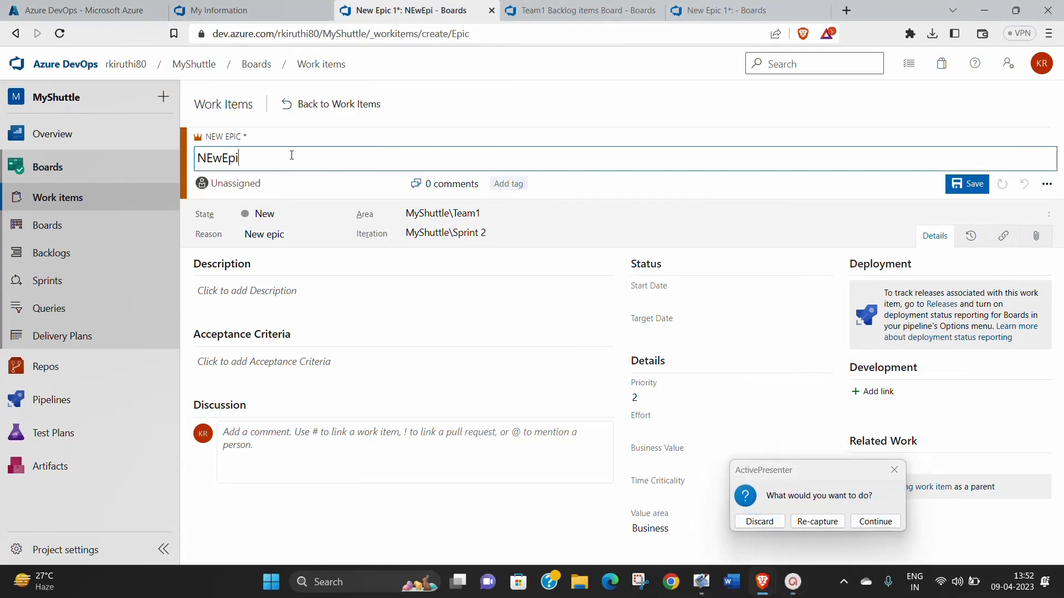
pyautogui.press('BackSpace')
pyautogui.press('BackSpace')
pyautogui.press('BackSpace')
pyautogui.press('BackSpace')
pyautogui.press('BackSpace')
pyautogui.write('ew Epic')
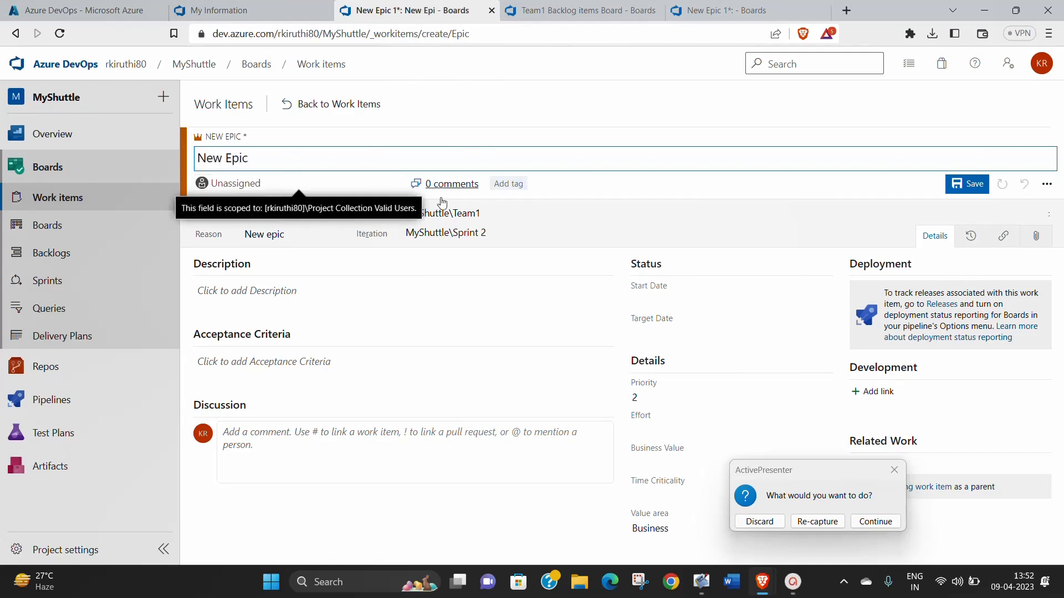
# Examine the epic's acceptance criteria field, its additional actions and its template options
pyautogui.rightClick(469, 368)
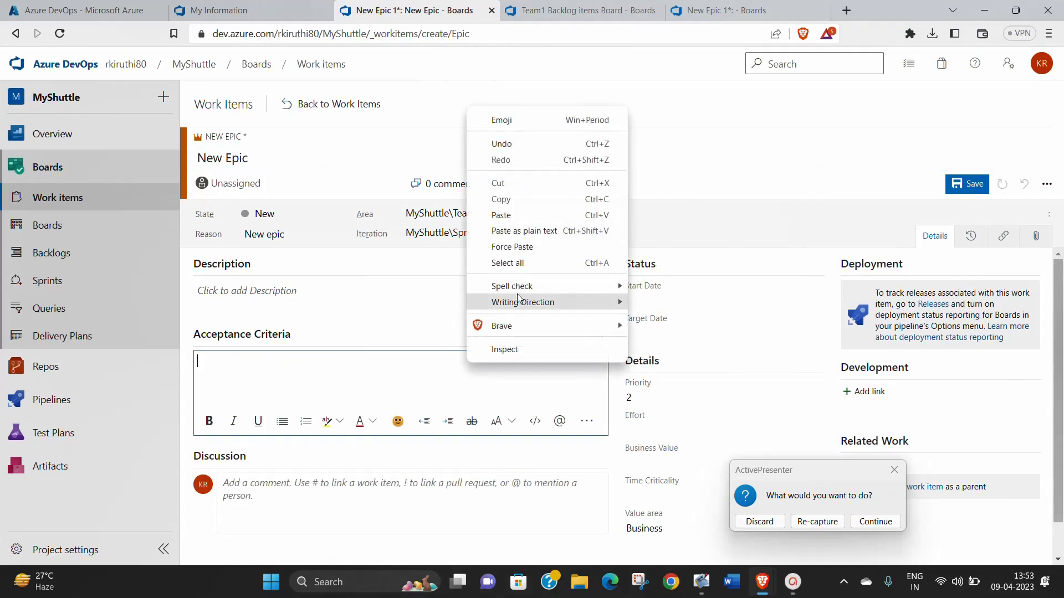
pyautogui.click(795, 197)
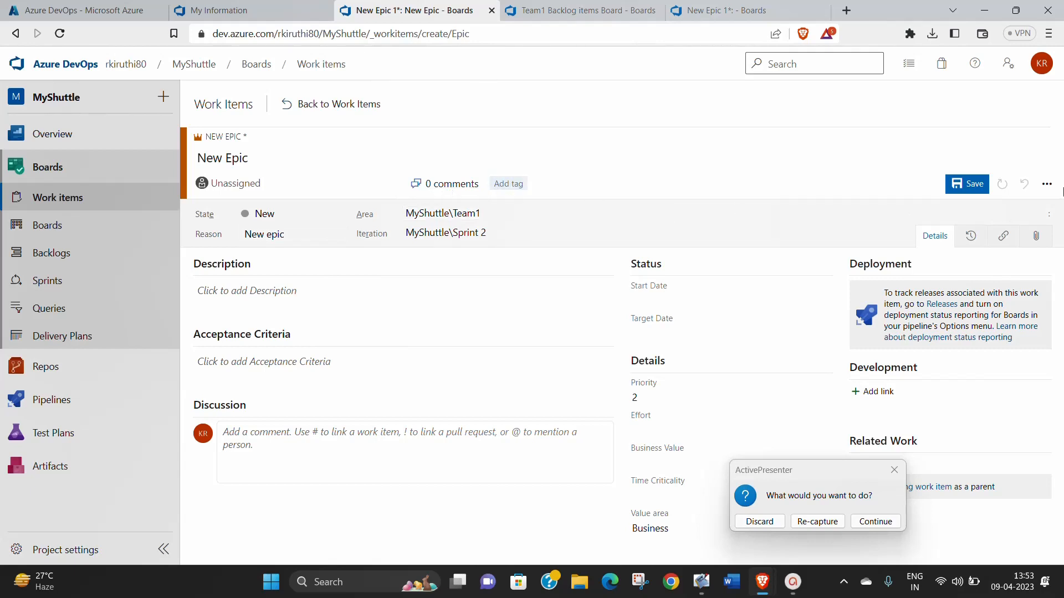
pyautogui.click(1049, 184)
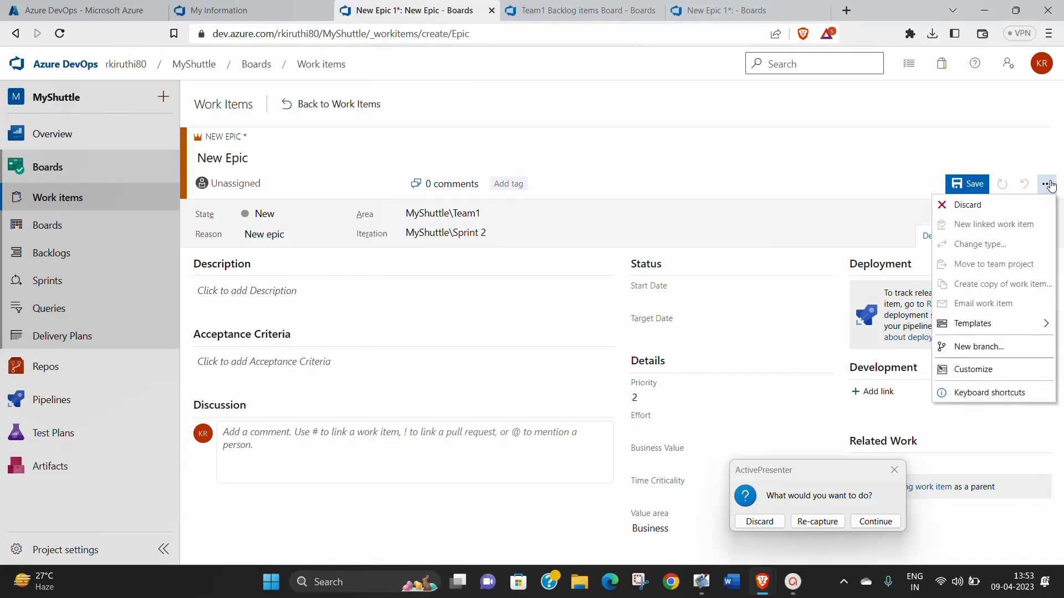
pyautogui.click(1049, 183)
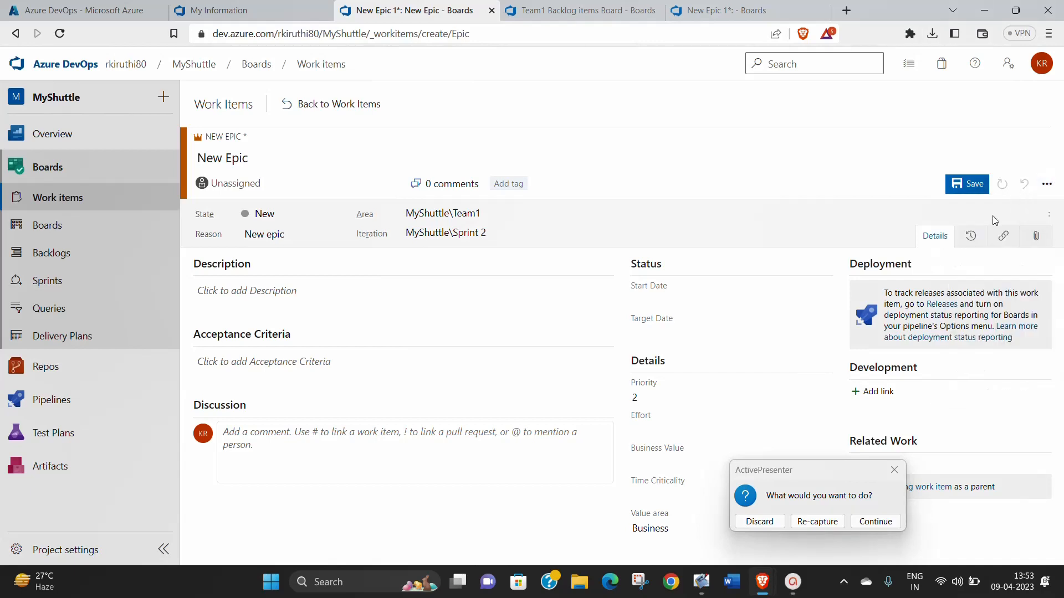
pyautogui.click(1052, 182)
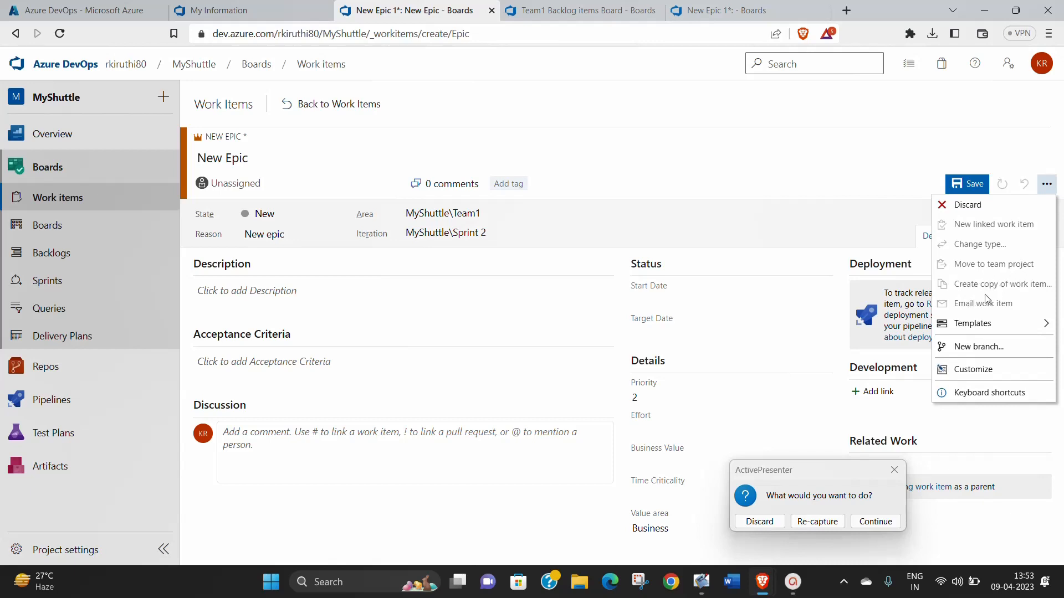
pyautogui.moveTo(1003, 323)
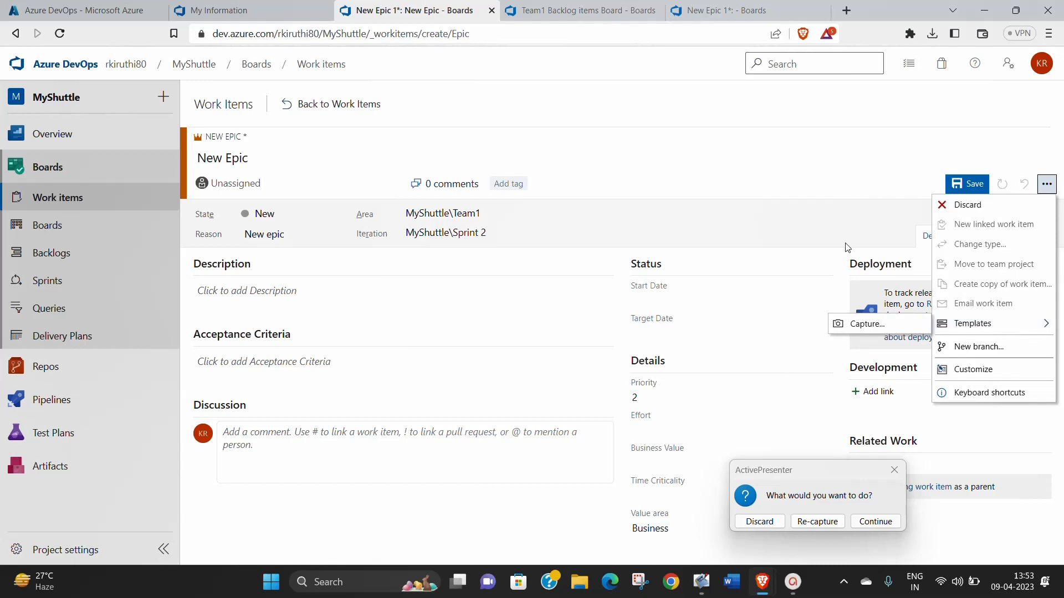
# Examine the epic's discussion box and the form for linking an existing work item as a parent, adding no link
pyautogui.click(327, 442)
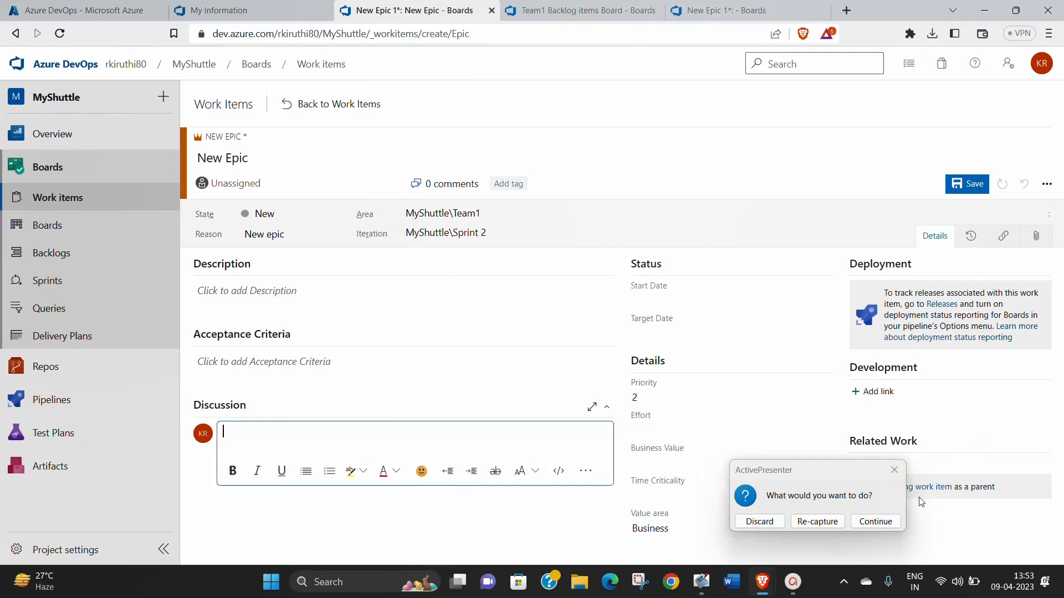
pyautogui.click(872, 523)
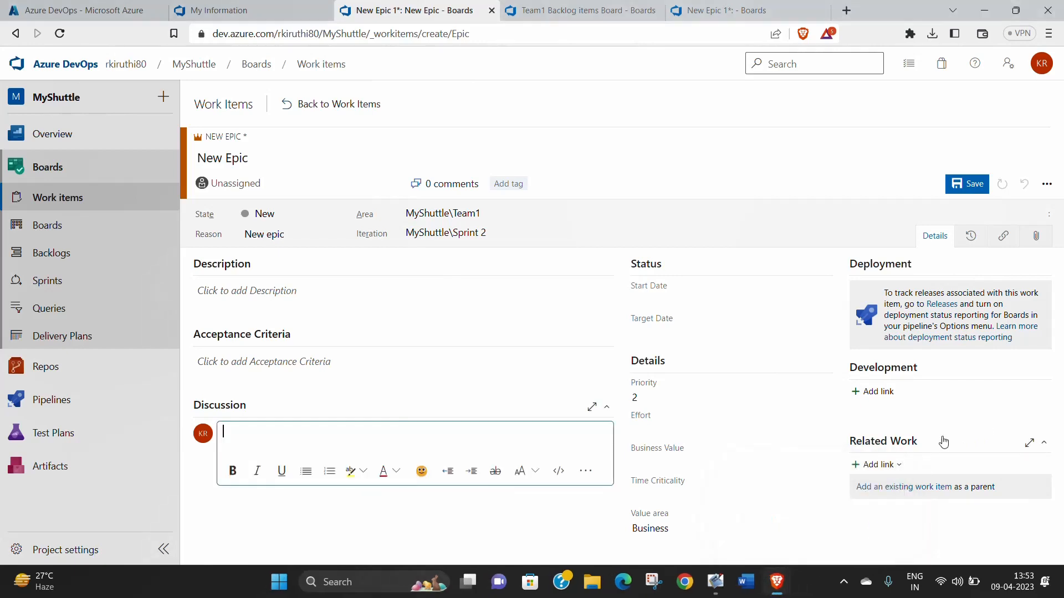
pyautogui.click(917, 491)
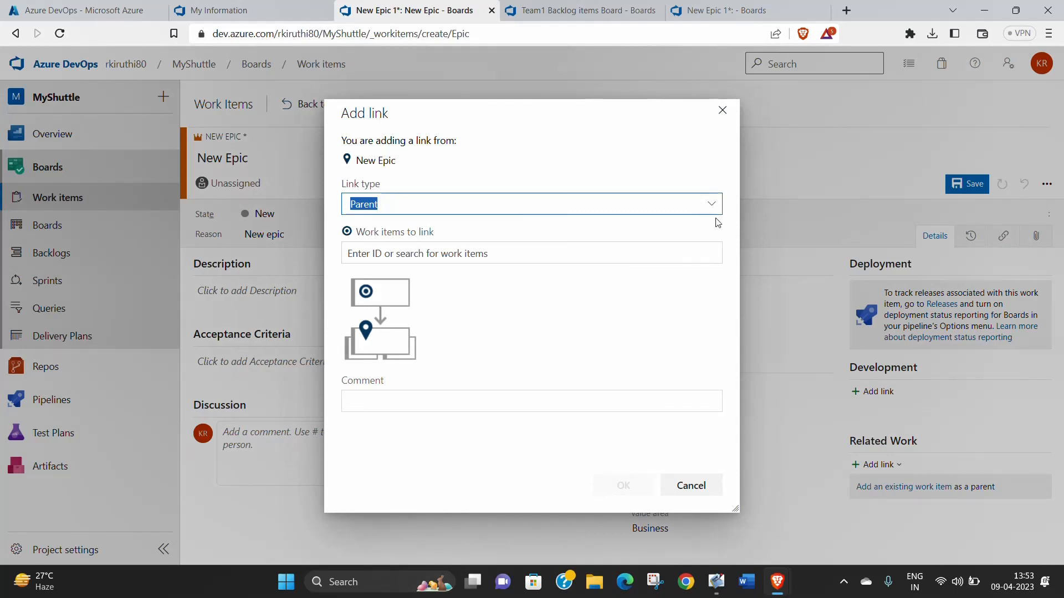
pyautogui.click(723, 114)
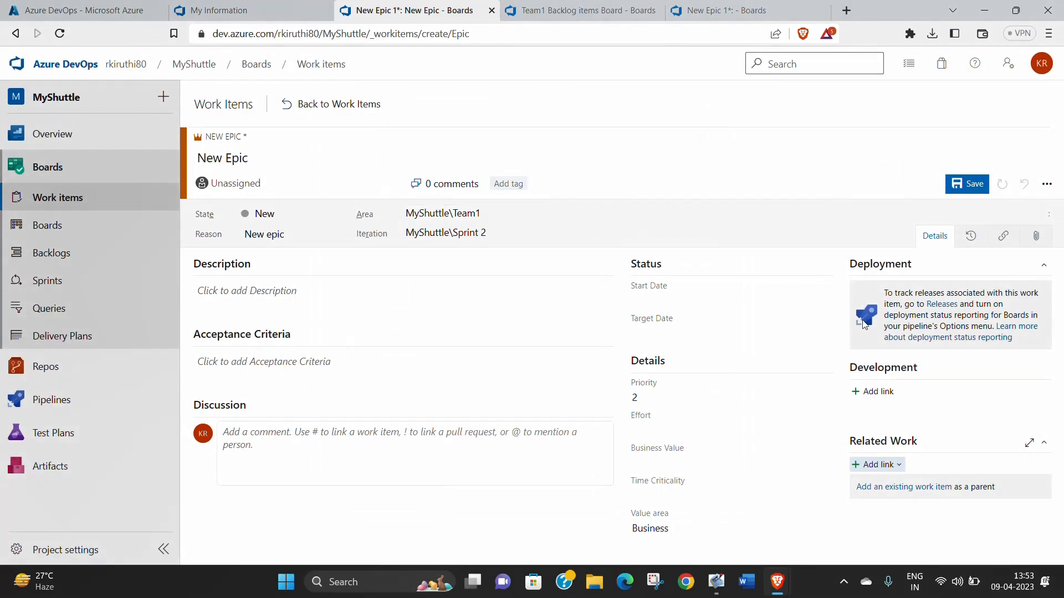
# Examine the epic's related-work link options, collapsible status section and additional actions without choosing any
pyautogui.click(898, 469)
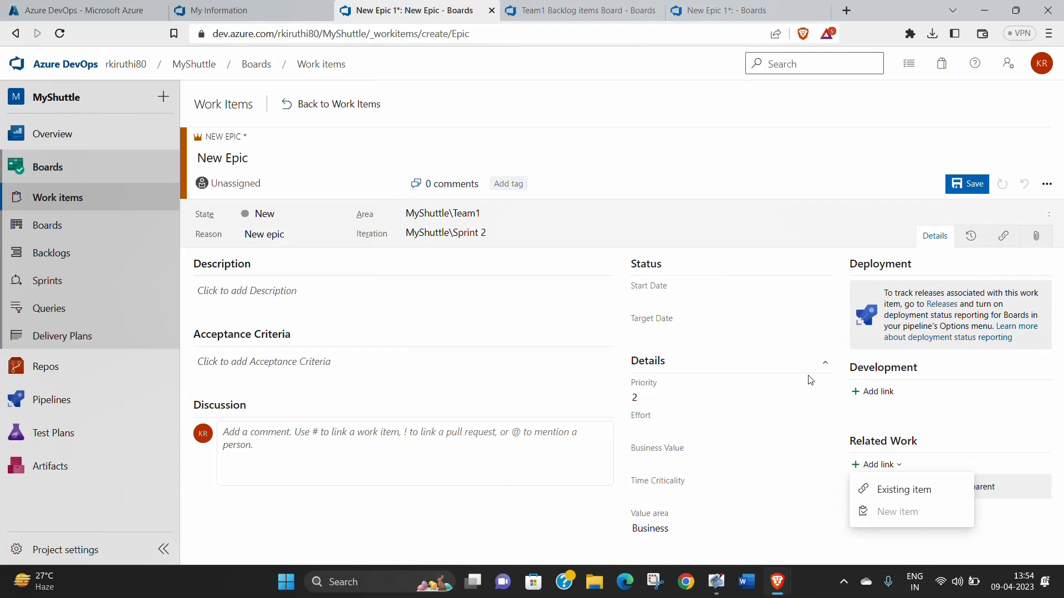
pyautogui.click(724, 287)
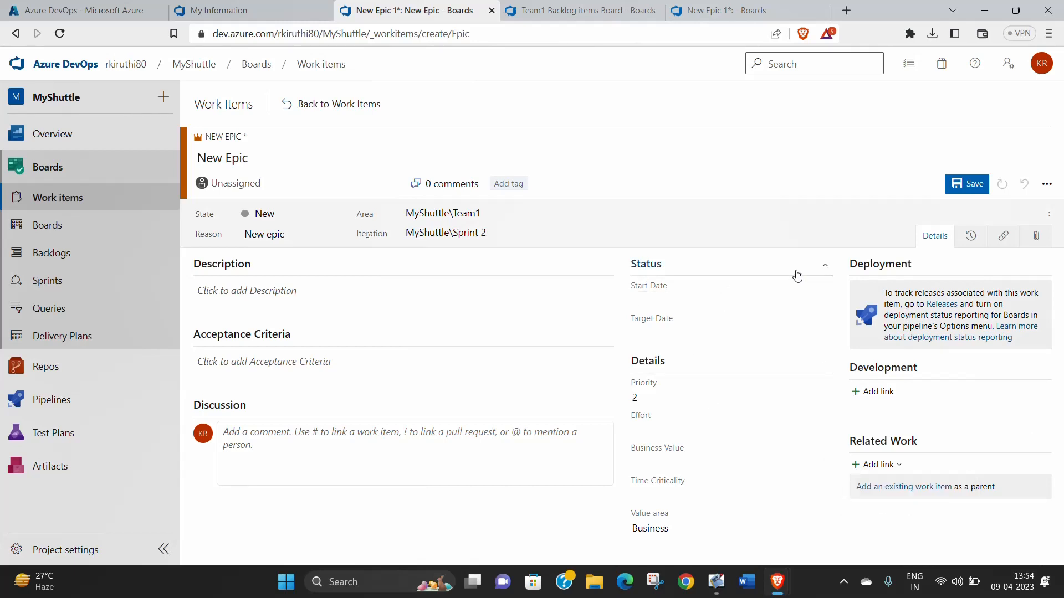
pyautogui.click(725, 267)
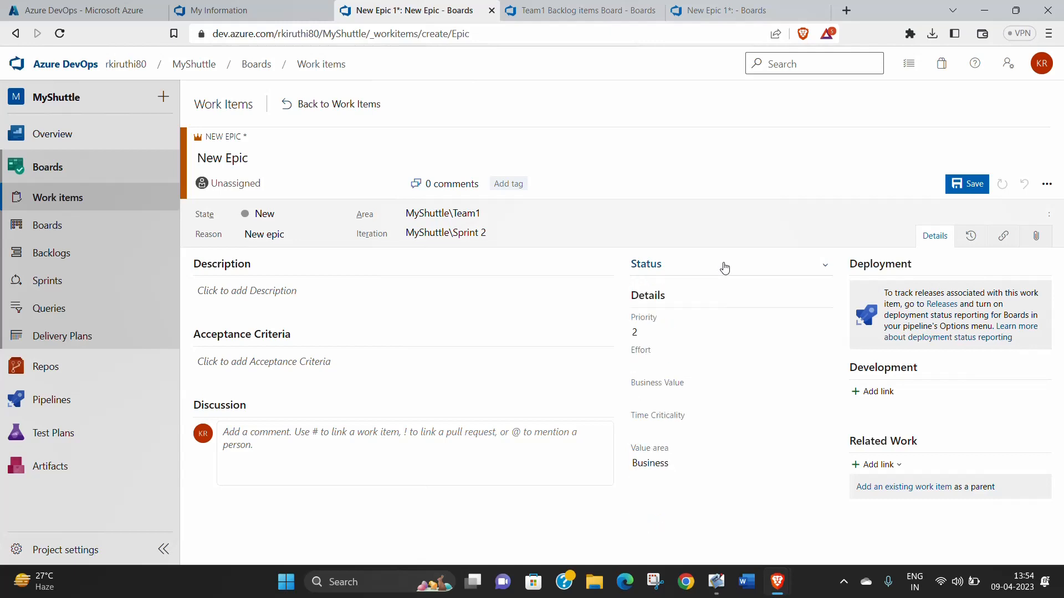
pyautogui.click(724, 267)
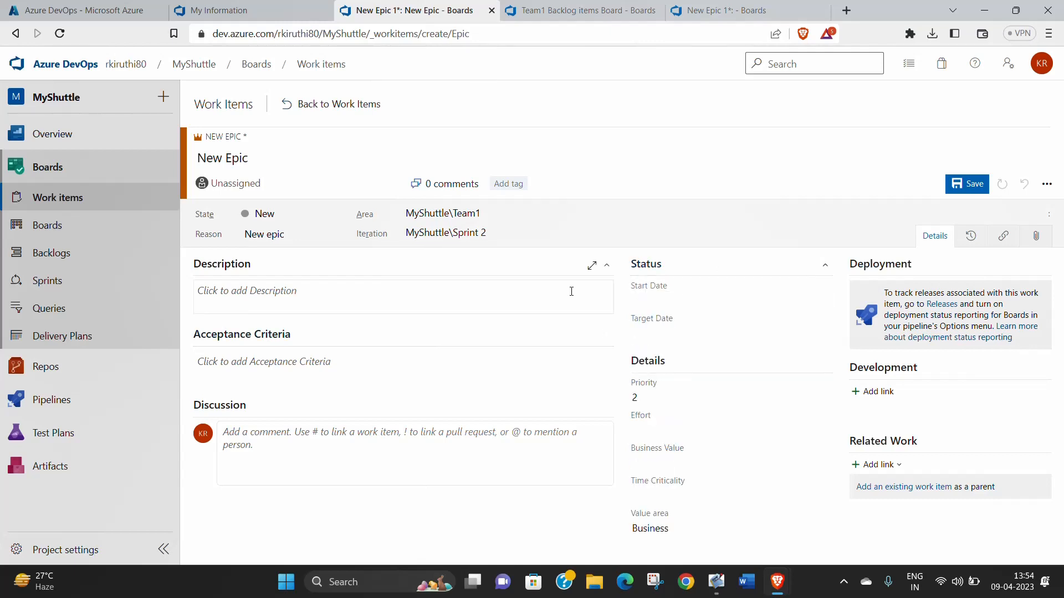
pyautogui.click(1049, 184)
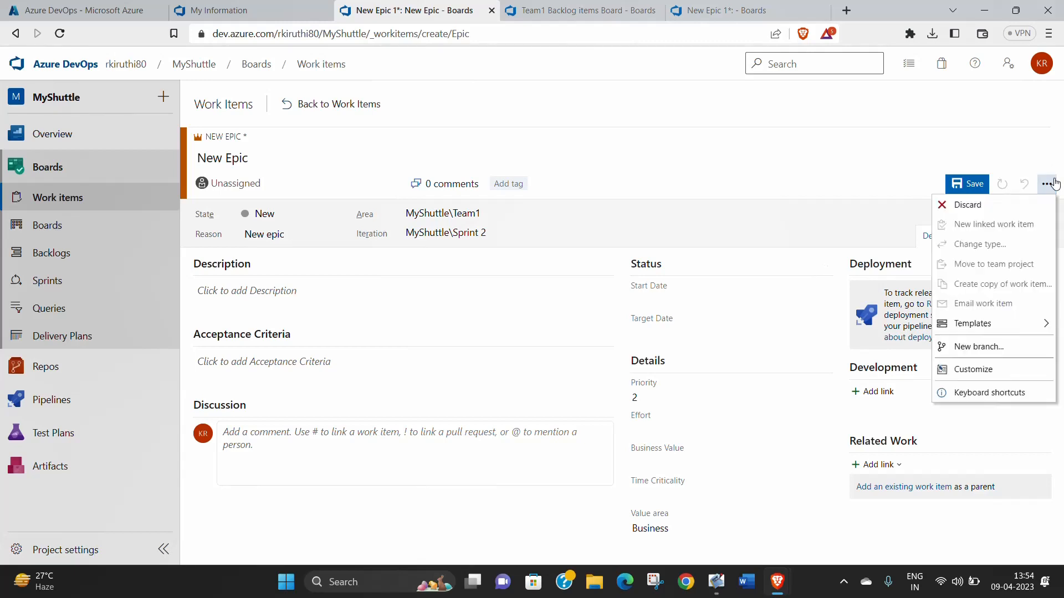
pyautogui.click(1047, 184)
# Examine the epic's description, start date, target date, effort and time criticality fields, leaving them empty
pyautogui.click(606, 299)
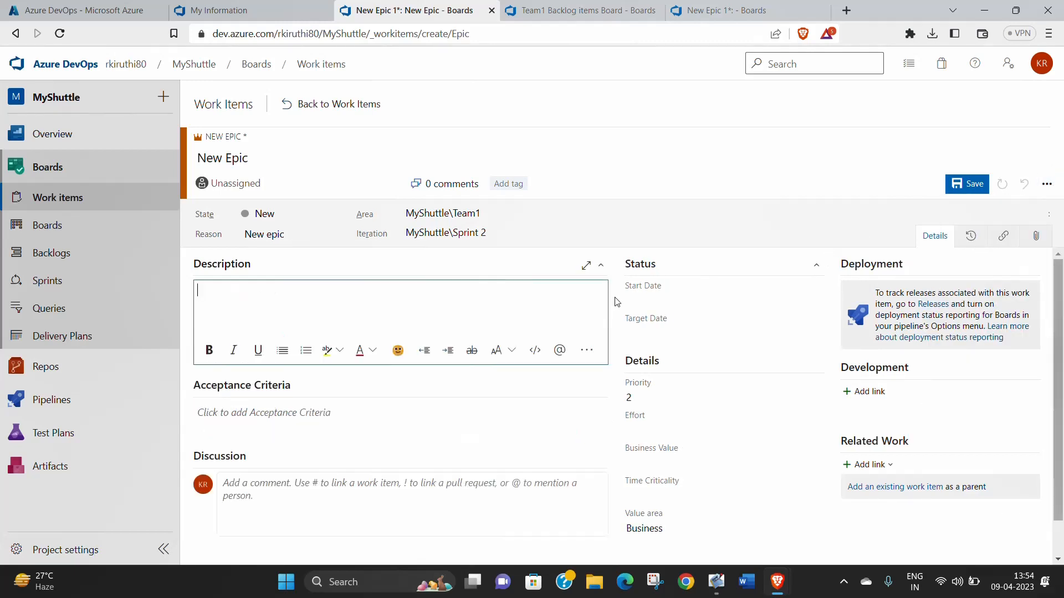
pyautogui.click(676, 299)
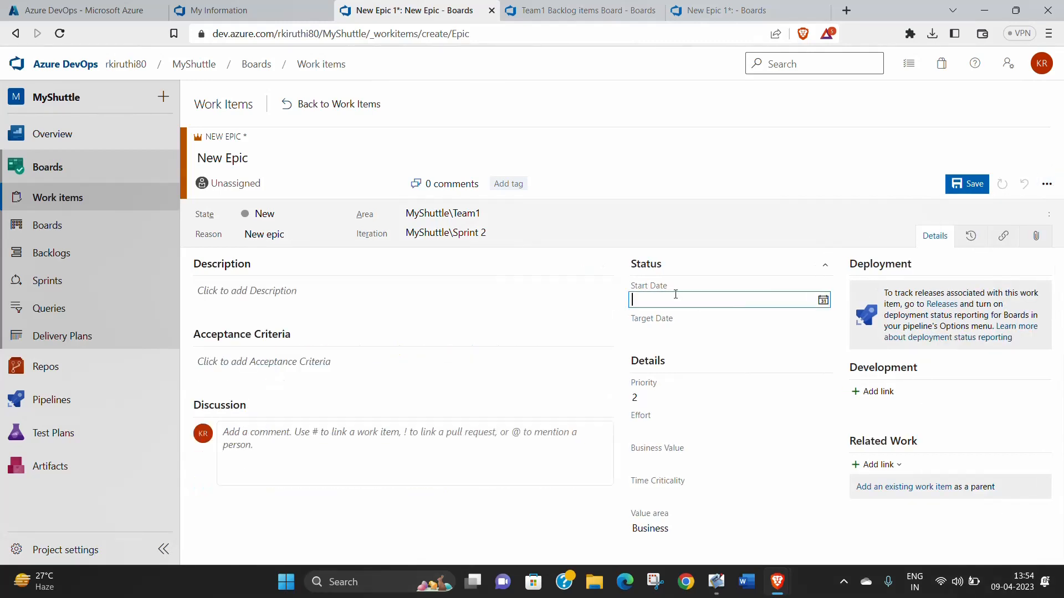
pyautogui.click(665, 334)
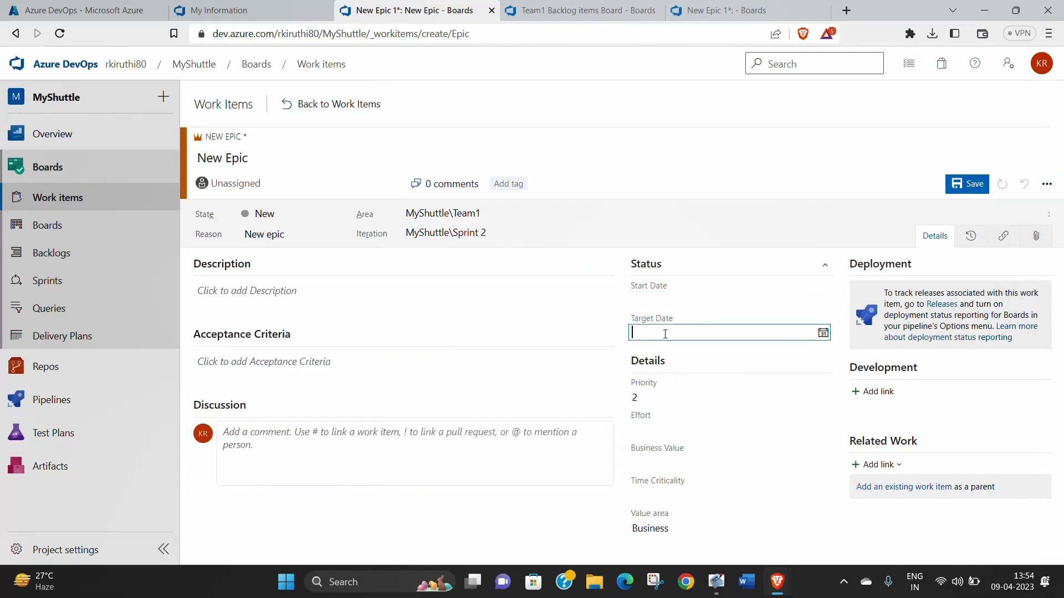
pyautogui.click(673, 431)
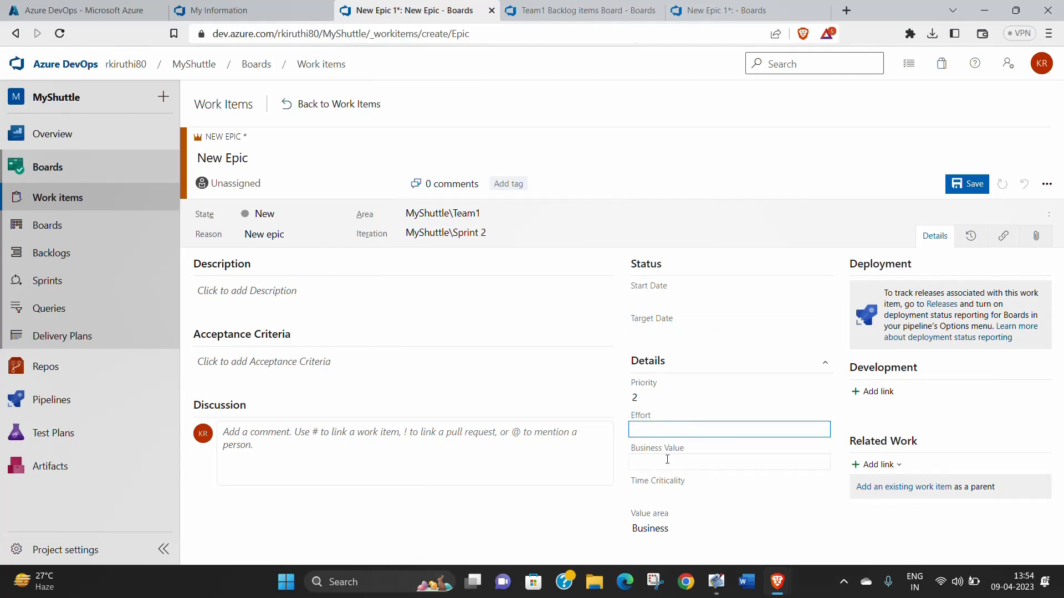
pyautogui.click(673, 489)
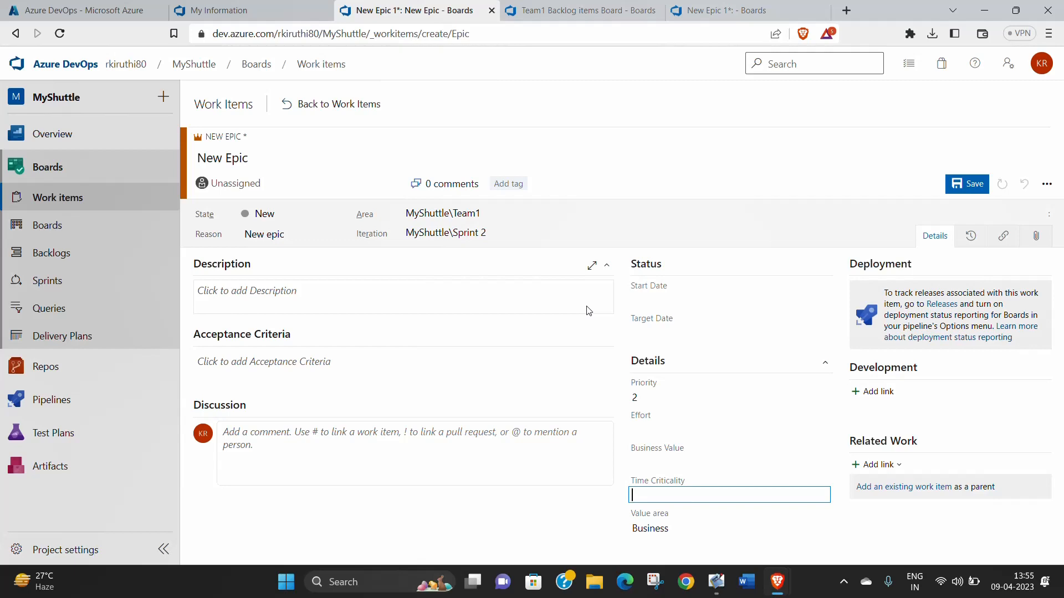
# Save the epic and check the column options of the work items list, leaving the columns as they are
pyautogui.click(968, 187)
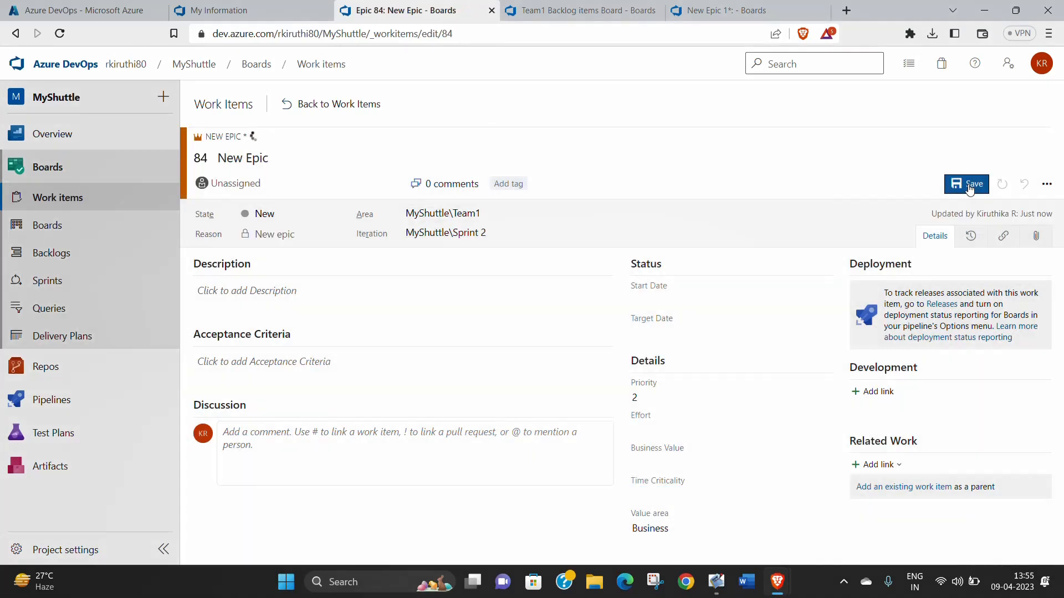
pyautogui.click(332, 106)
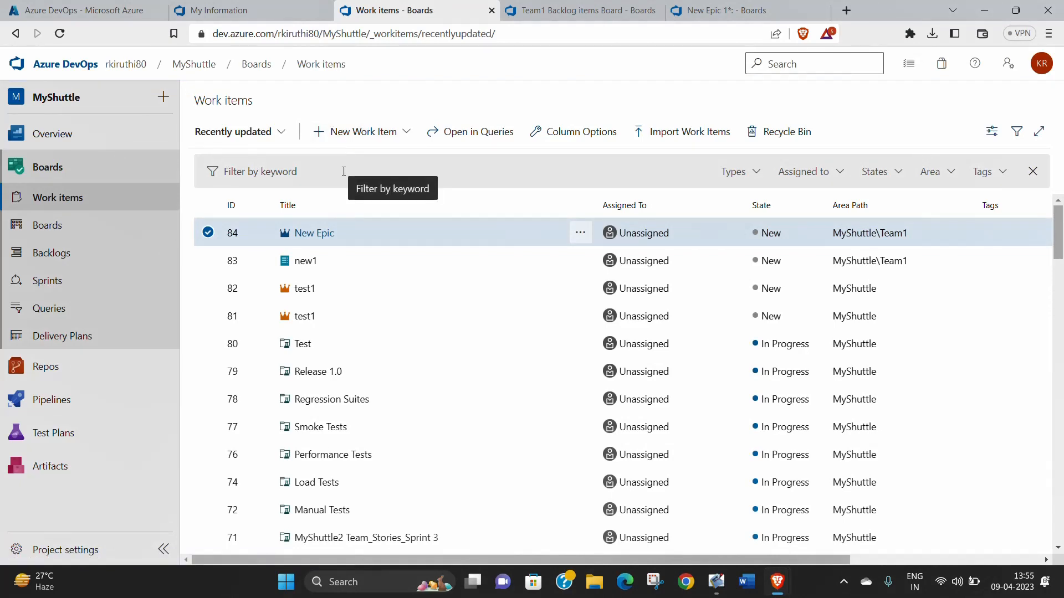
pyautogui.click(572, 133)
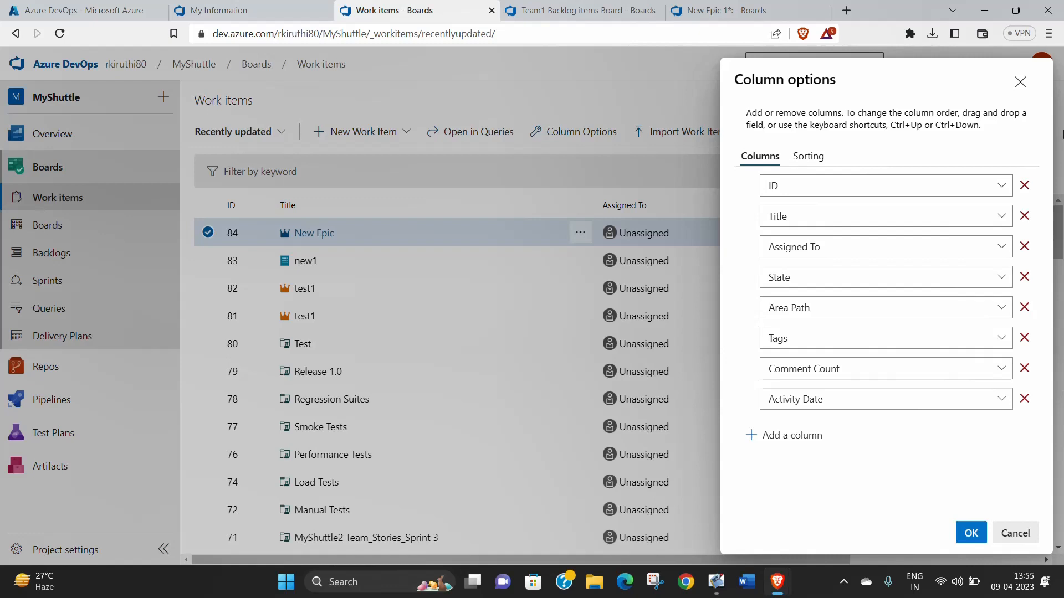
pyautogui.click(1023, 83)
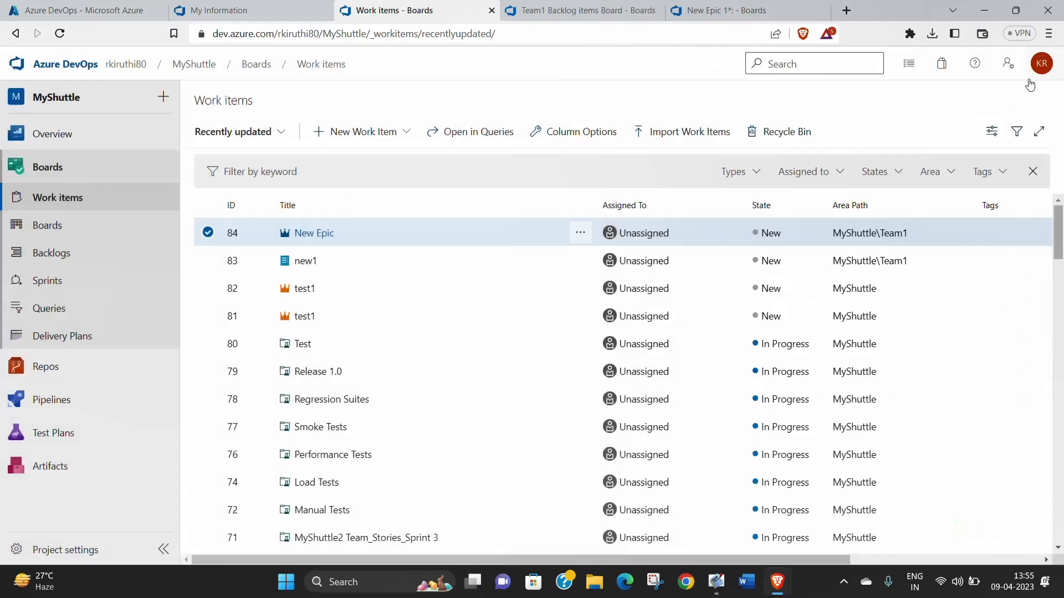
# Add a product backlog item titled "test" to the New column of the Team1 board
pyautogui.click(48, 225)
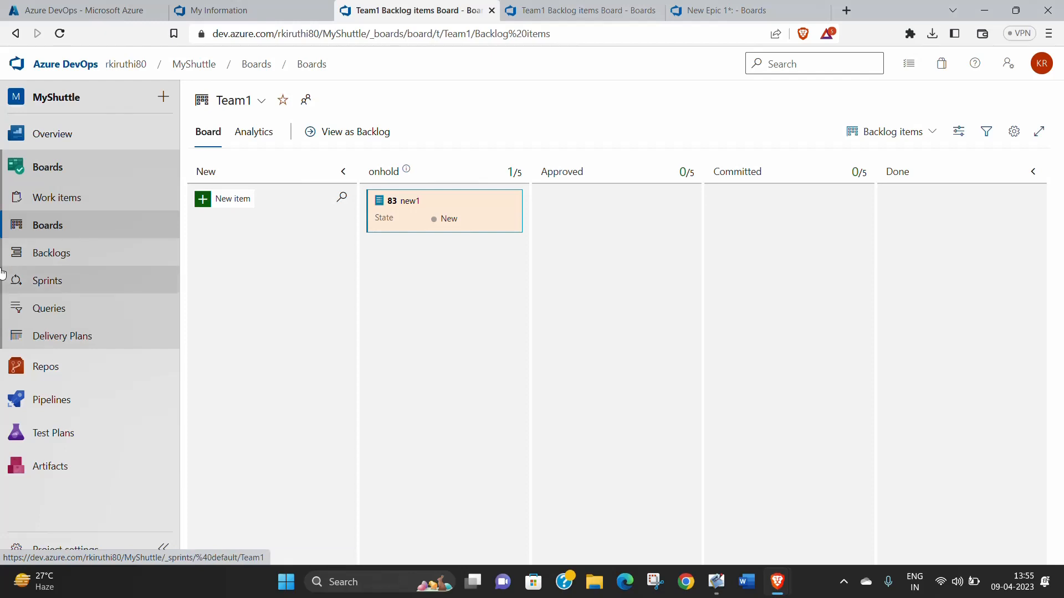
pyautogui.click(232, 199)
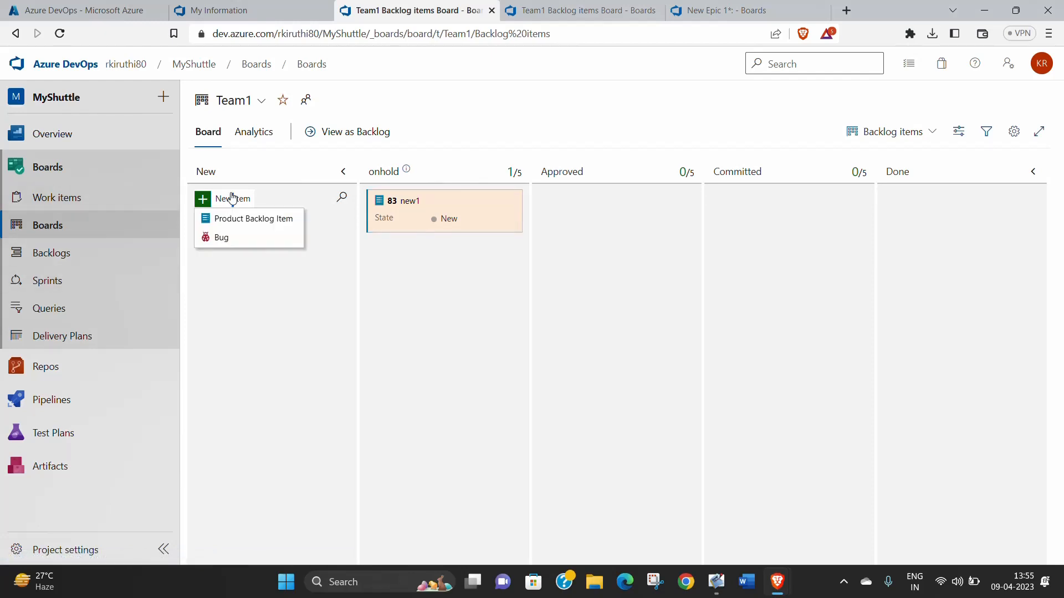
pyautogui.click(232, 198)
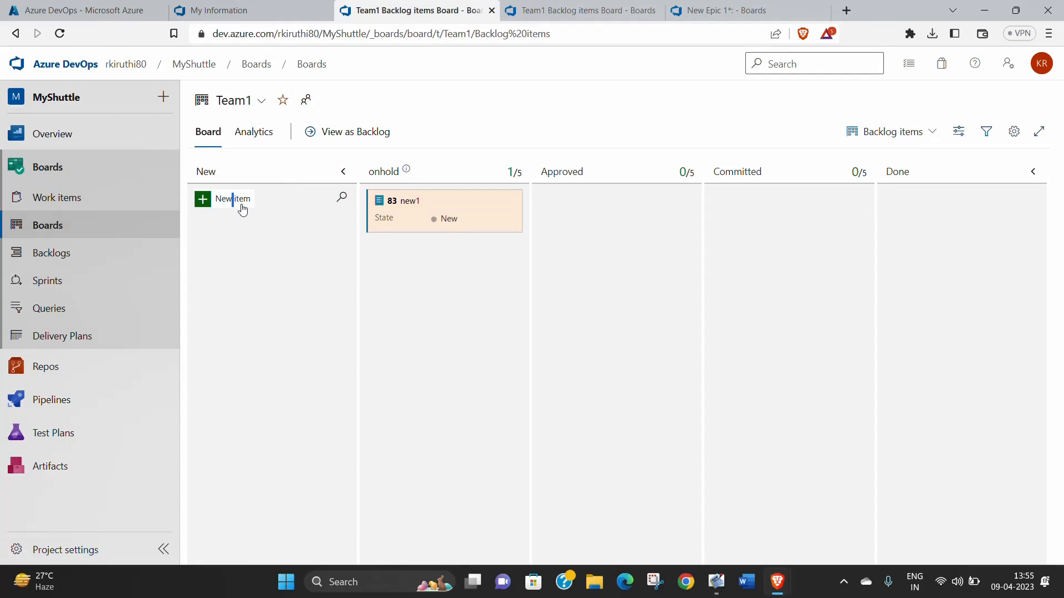
pyautogui.click(245, 201)
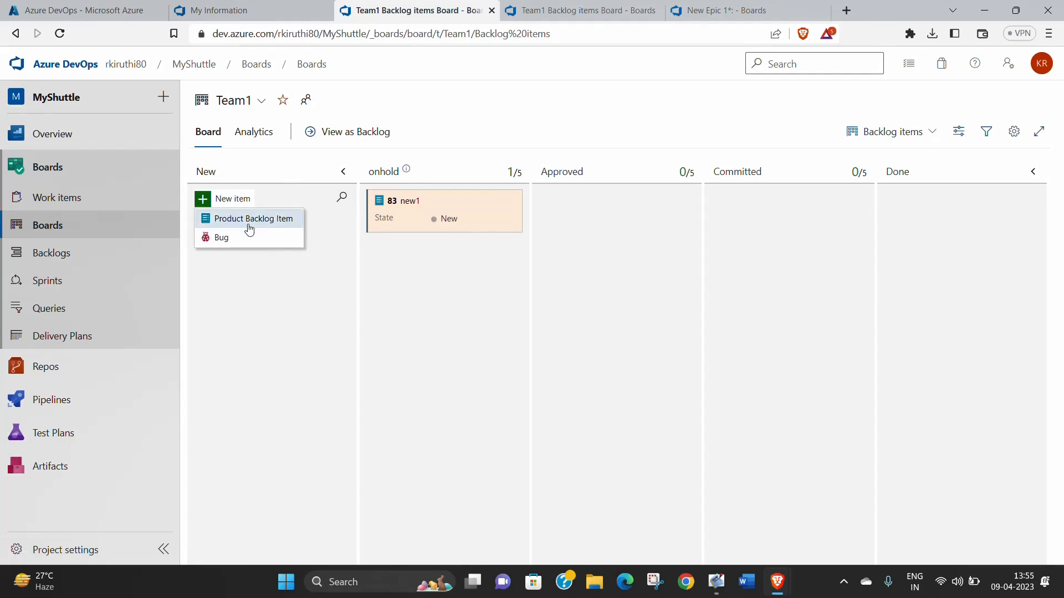
pyautogui.click(249, 222)
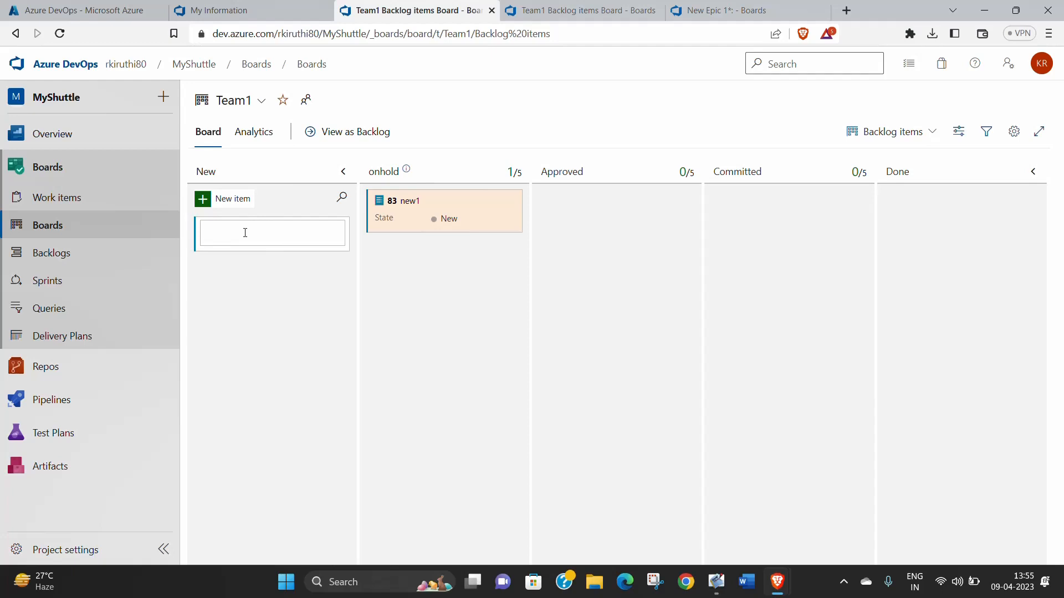
pyautogui.write('test')
pyautogui.click(258, 278)
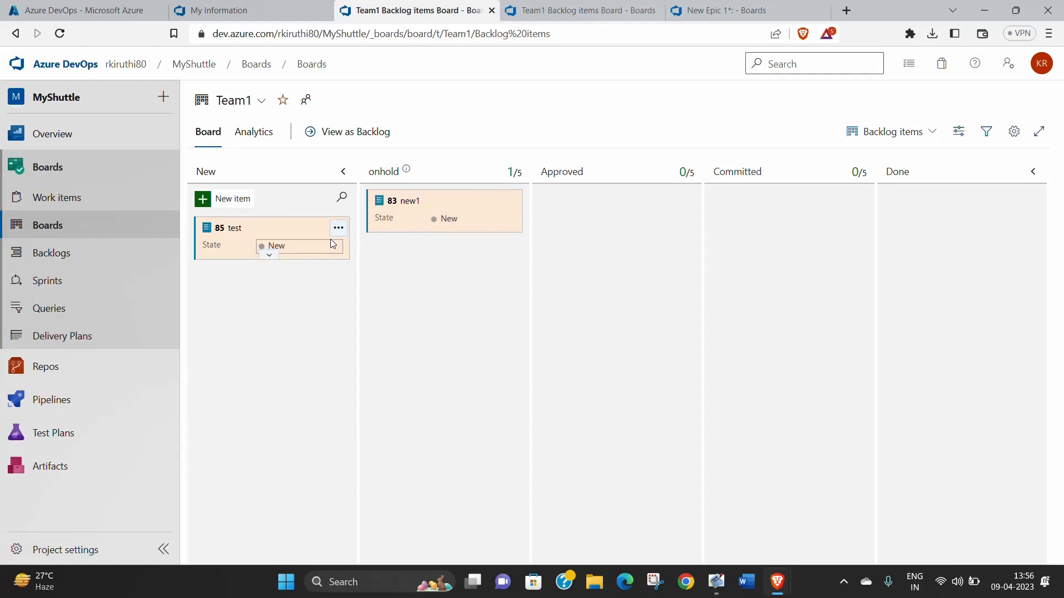
# Look over the iterations the "test" card can move to and add a task named "New task" to it
pyautogui.click(338, 229)
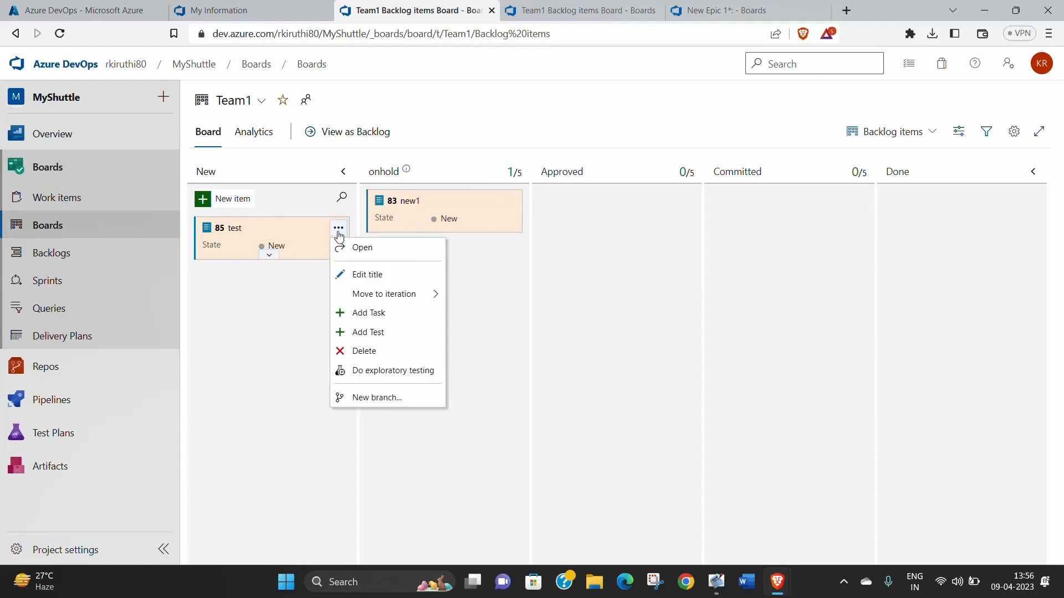
pyautogui.moveTo(399, 290)
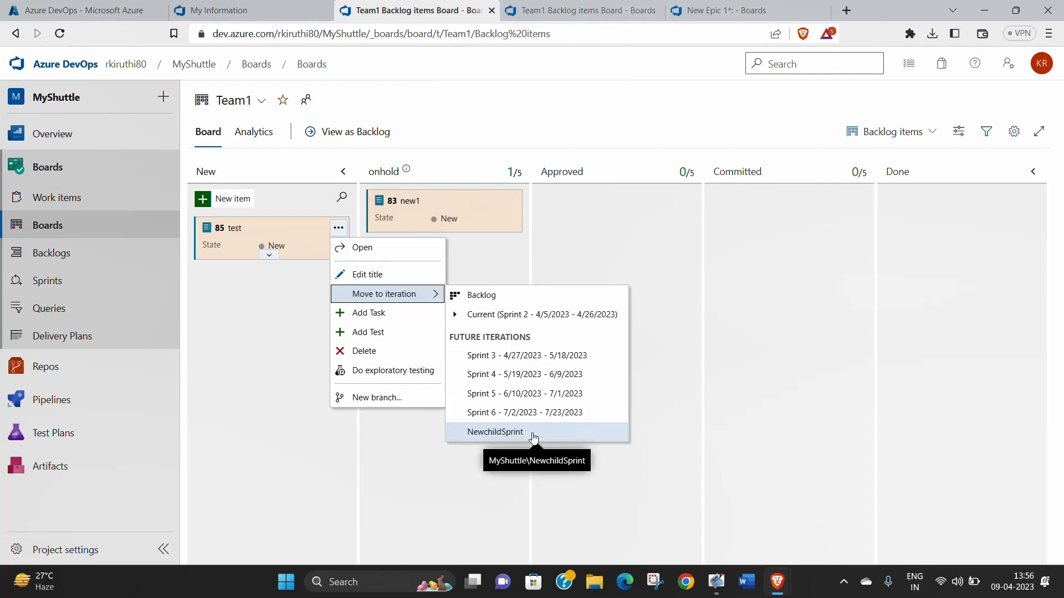
pyautogui.click(395, 313)
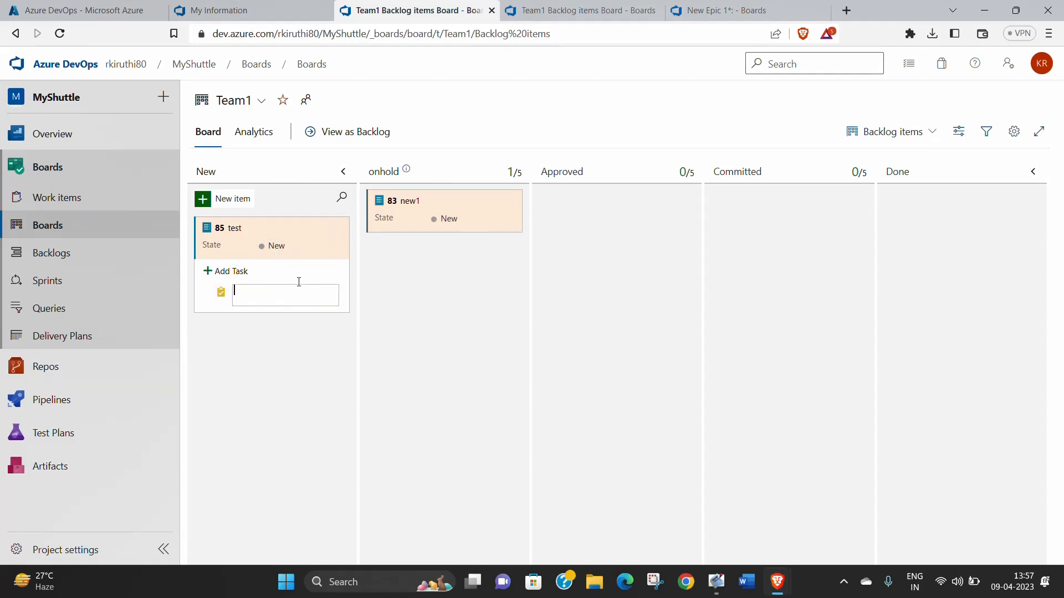
pyautogui.write('New task')
pyautogui.click(289, 325)
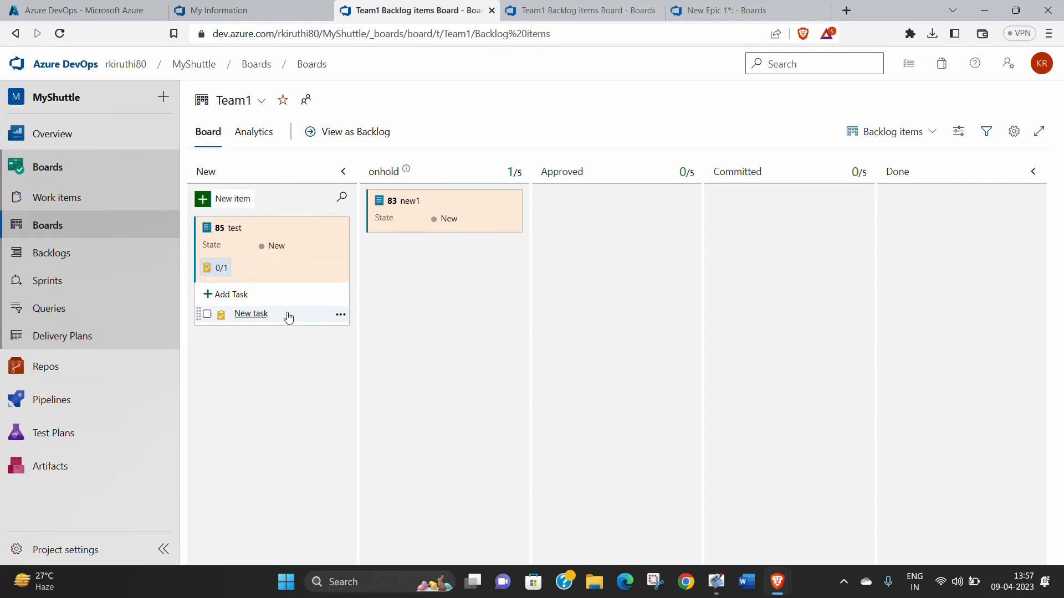
# Examine the actions available for "New task" and for its parent card "test", choosing none
pyautogui.click(340, 314)
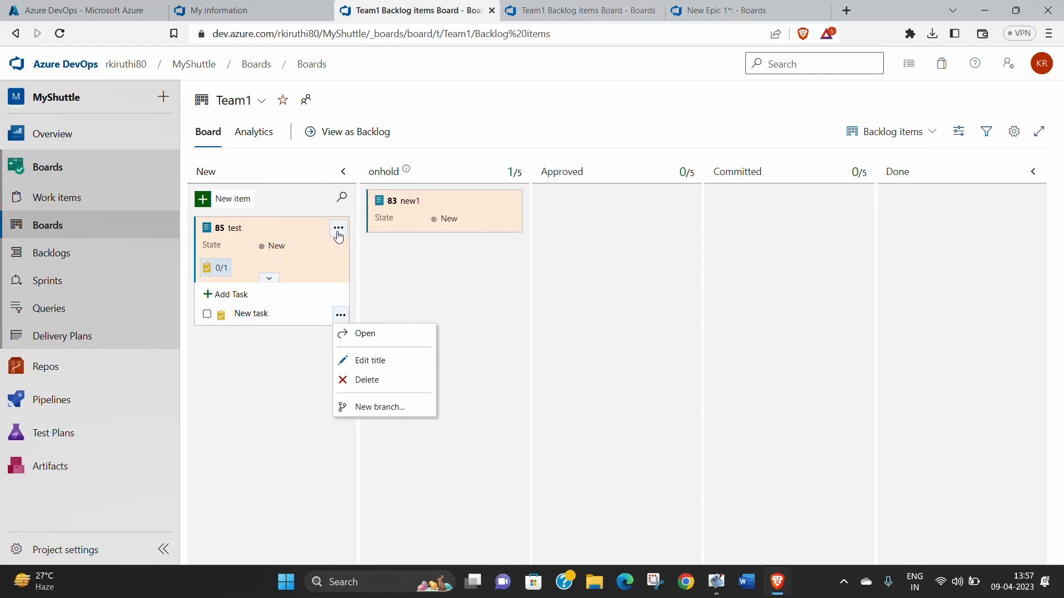
pyautogui.click(340, 230)
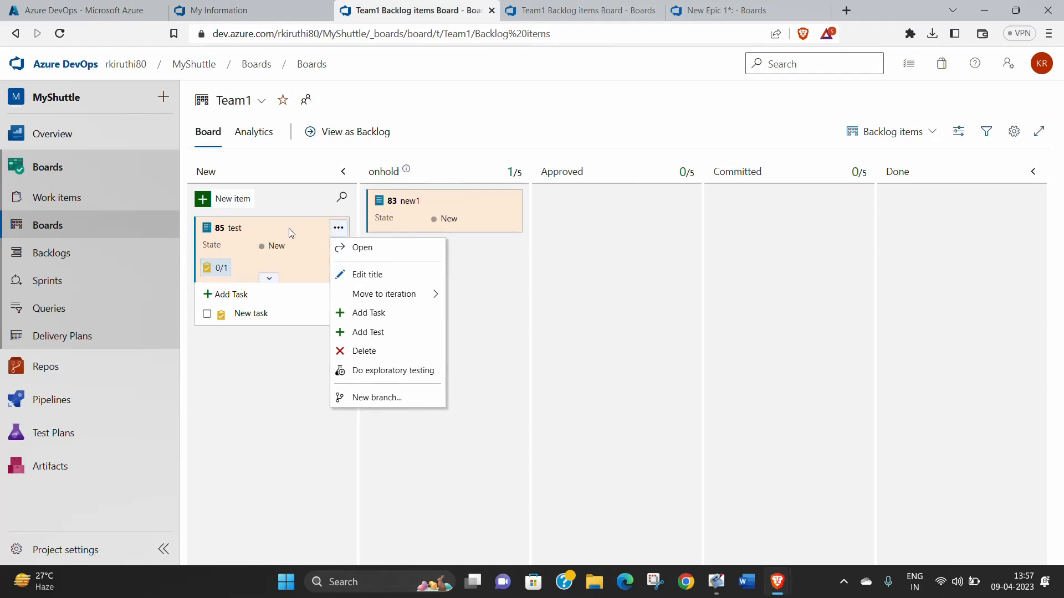
pyautogui.click(211, 248)
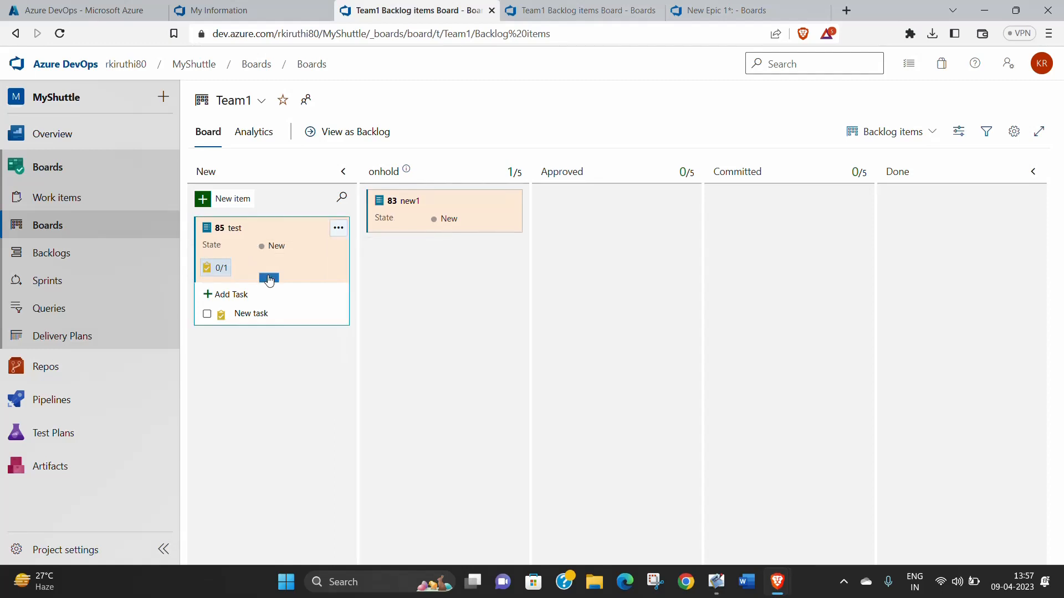
# Expand the "test" card's empty fields and assign the item to the listed team member
pyautogui.click(269, 278)
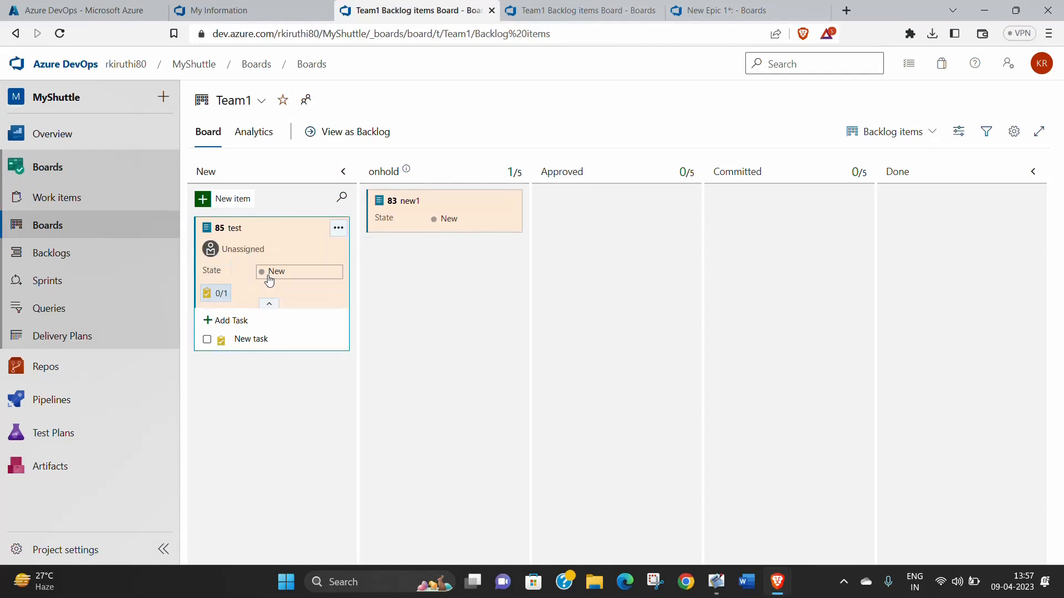
pyautogui.click(238, 248)
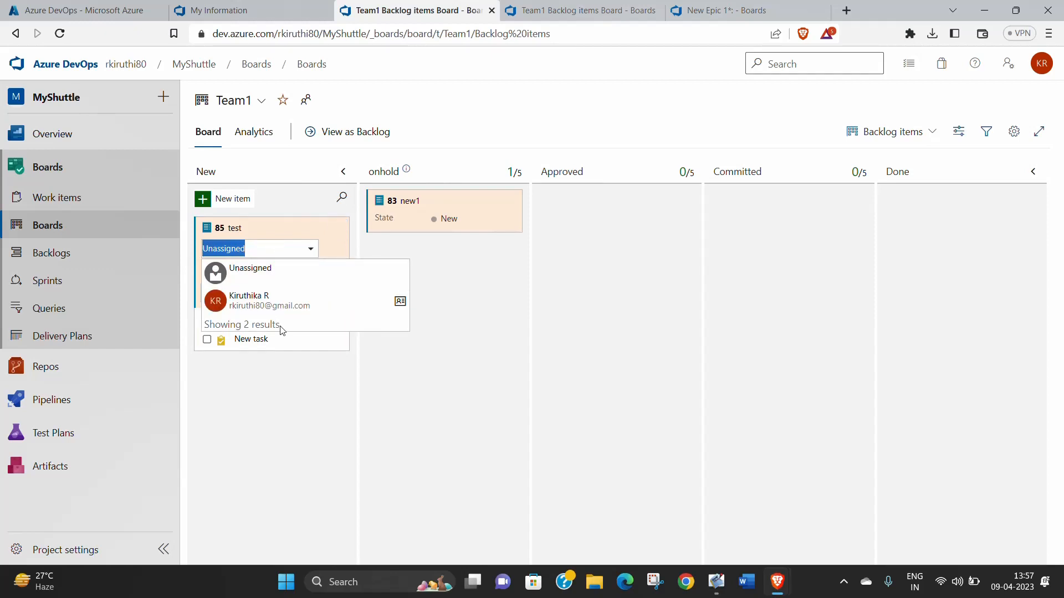
pyautogui.click(316, 303)
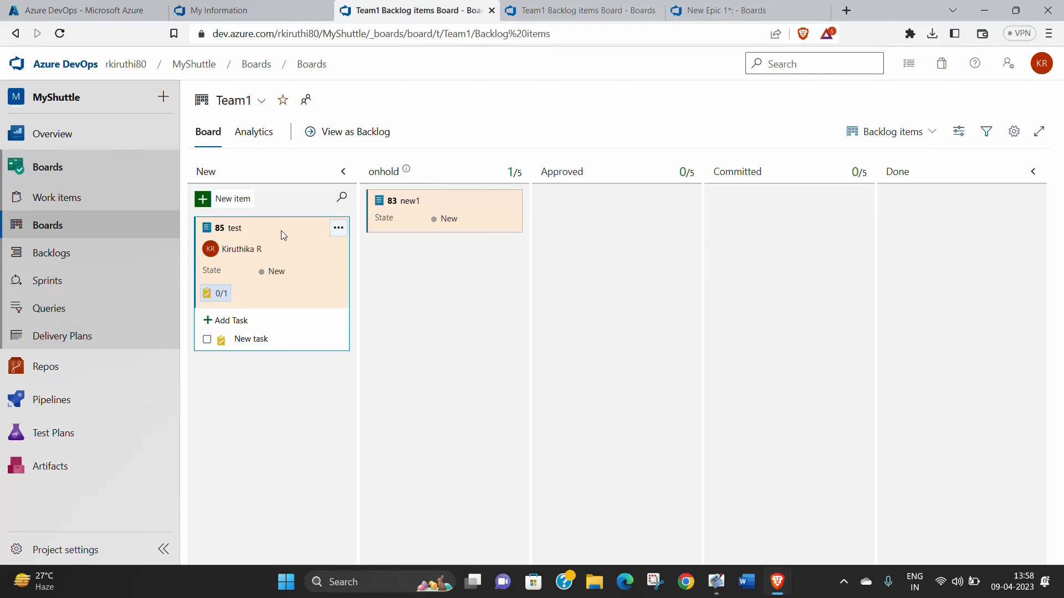
# Move the "test" card from the New column to the Committed column
pyautogui.moveTo(281, 231); pyautogui.dragTo(746, 210)
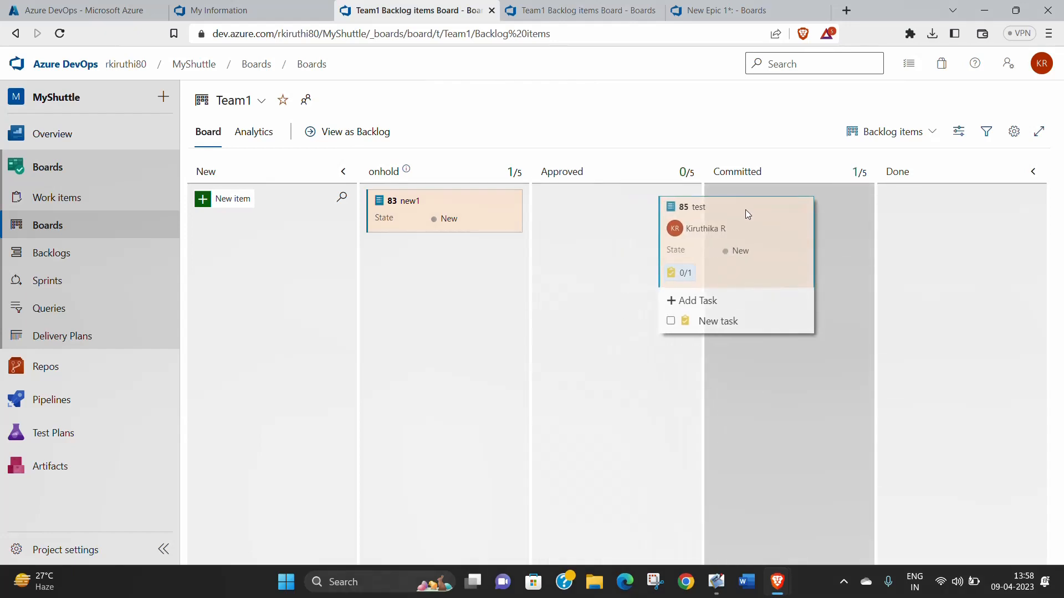
pyautogui.moveTo(746, 209); pyautogui.dragTo(745, 209)
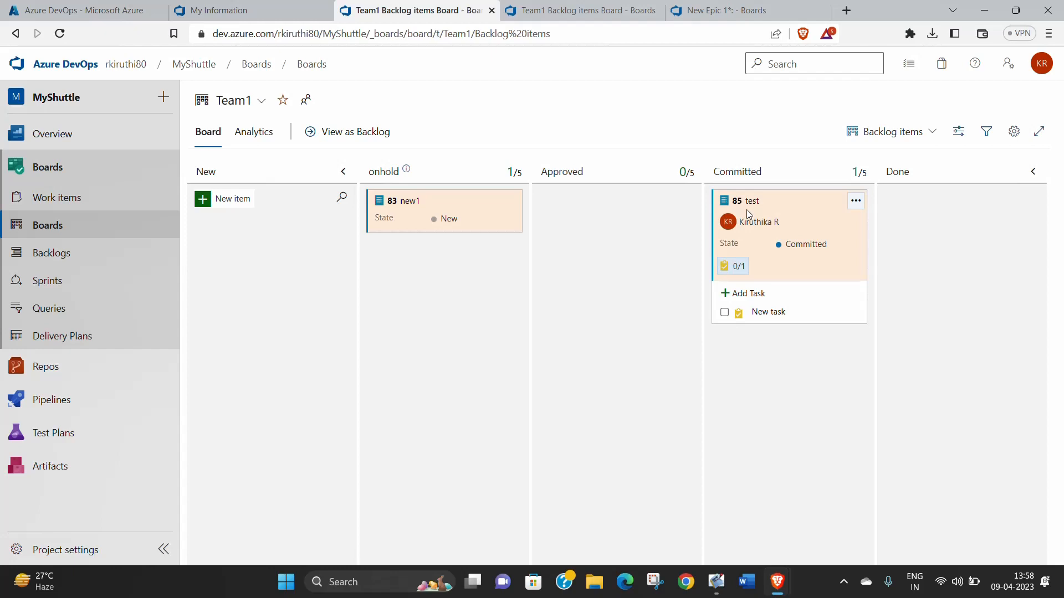
pyautogui.moveTo(747, 209)
pyautogui.mouseDown()
pyautogui.moveTo(836, 205)
pyautogui.moveTo(745, 210)
pyautogui.mouseUp()
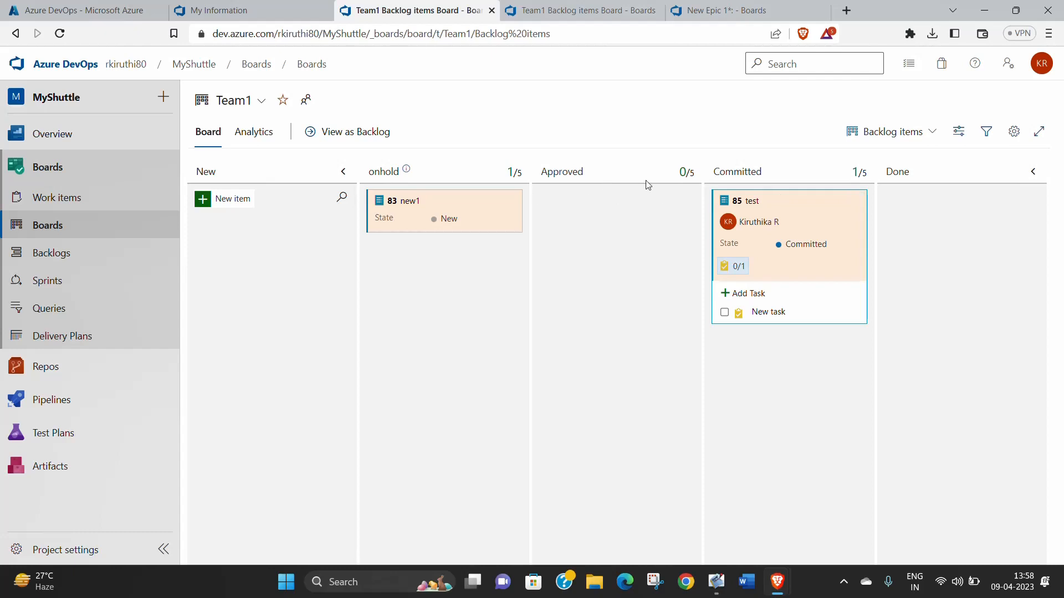
# Examine the board's card field and style settings, including the actions offered for the styling rule "rule1"
pyautogui.click(1015, 132)
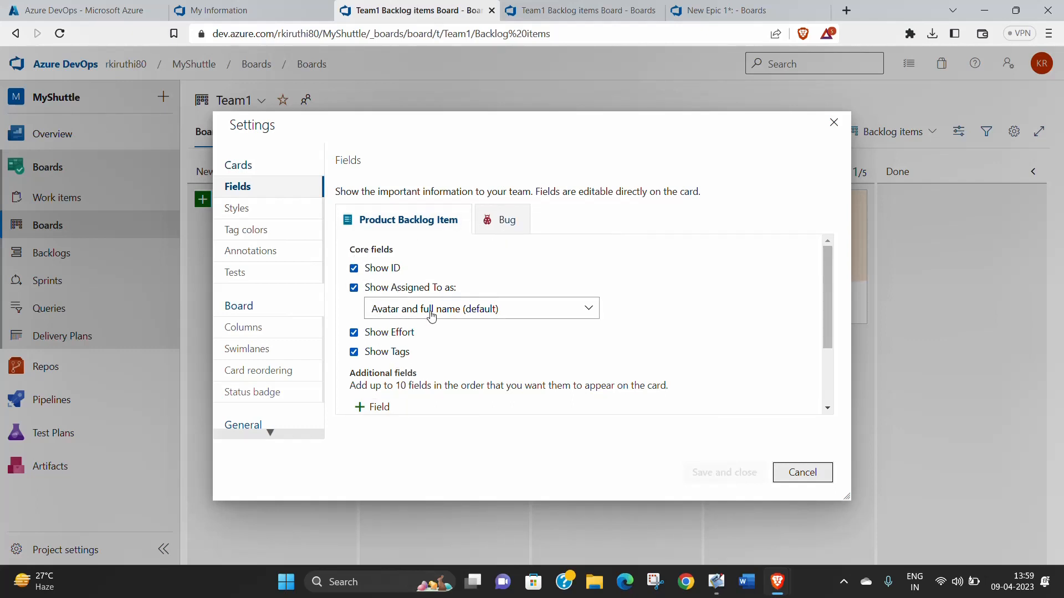
pyautogui.click(260, 220)
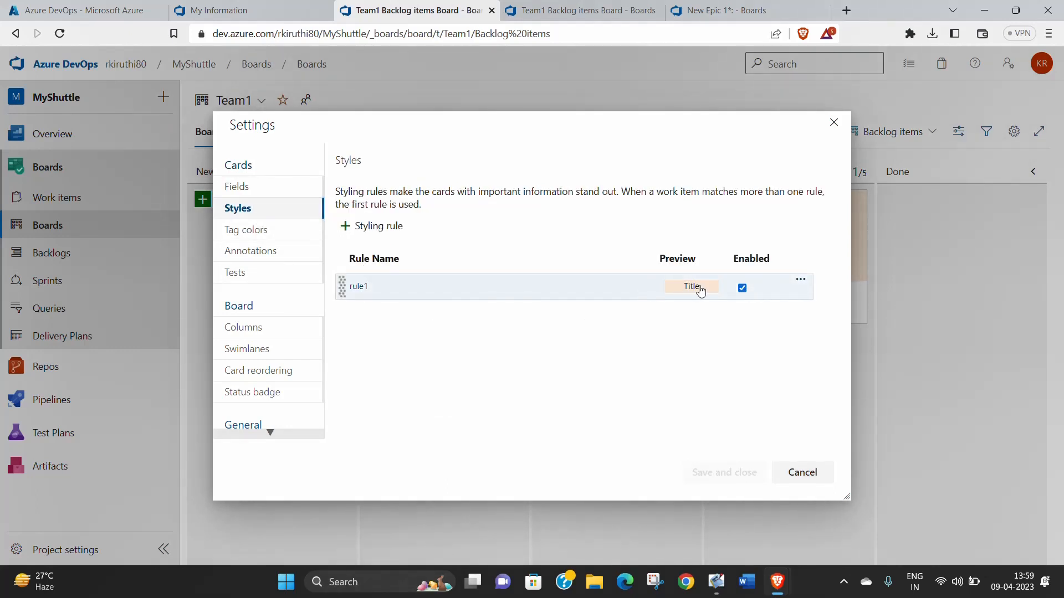
pyautogui.click(799, 283)
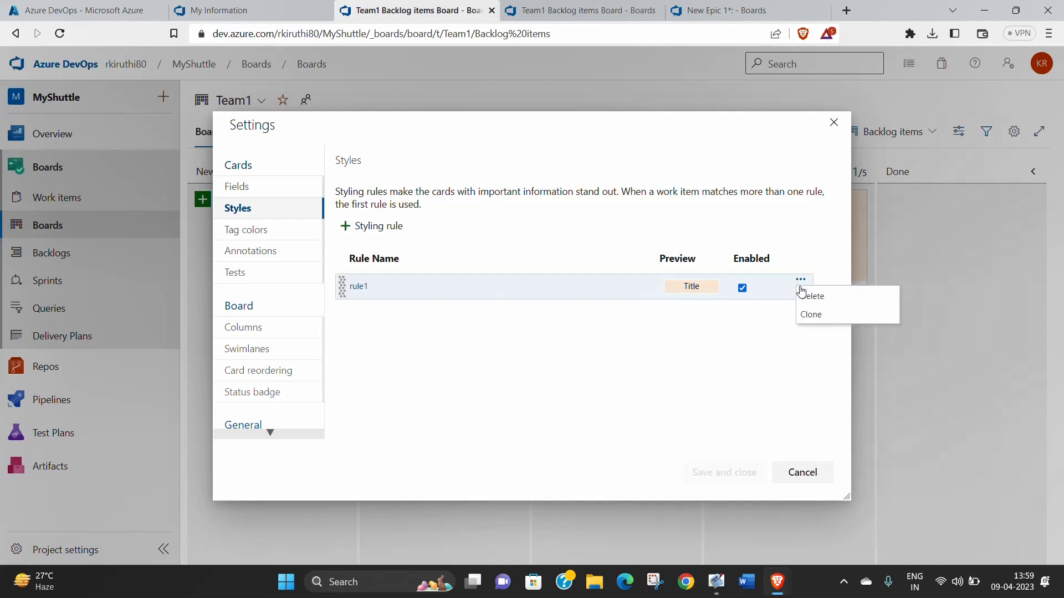
pyautogui.rightClick(522, 350)
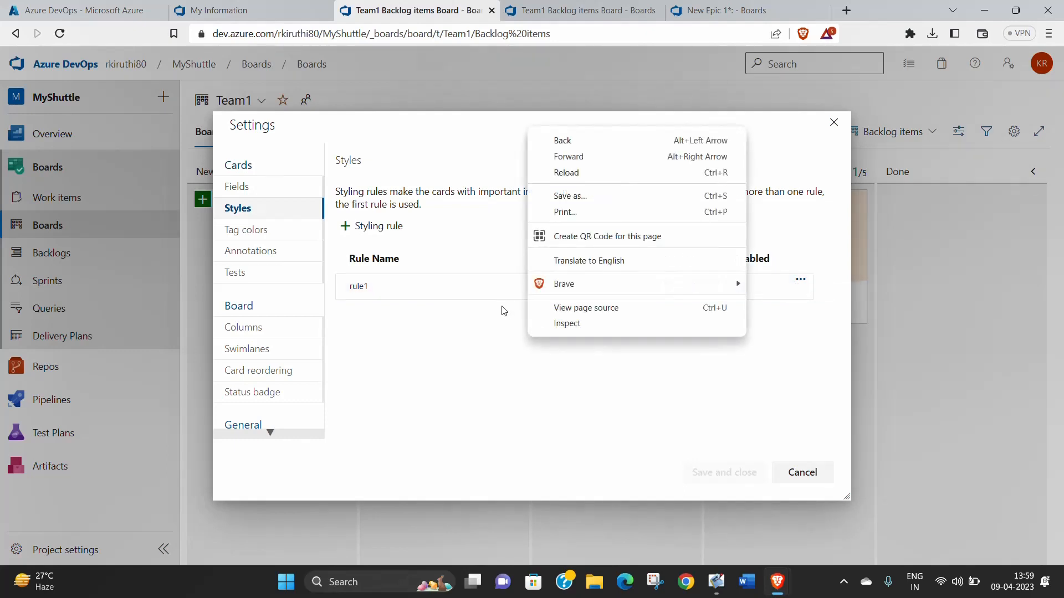
# Start a new card styling rule and view its card color choices, discarding it without saving
pyautogui.doubleClick(390, 233)
pyautogui.click(390, 232)
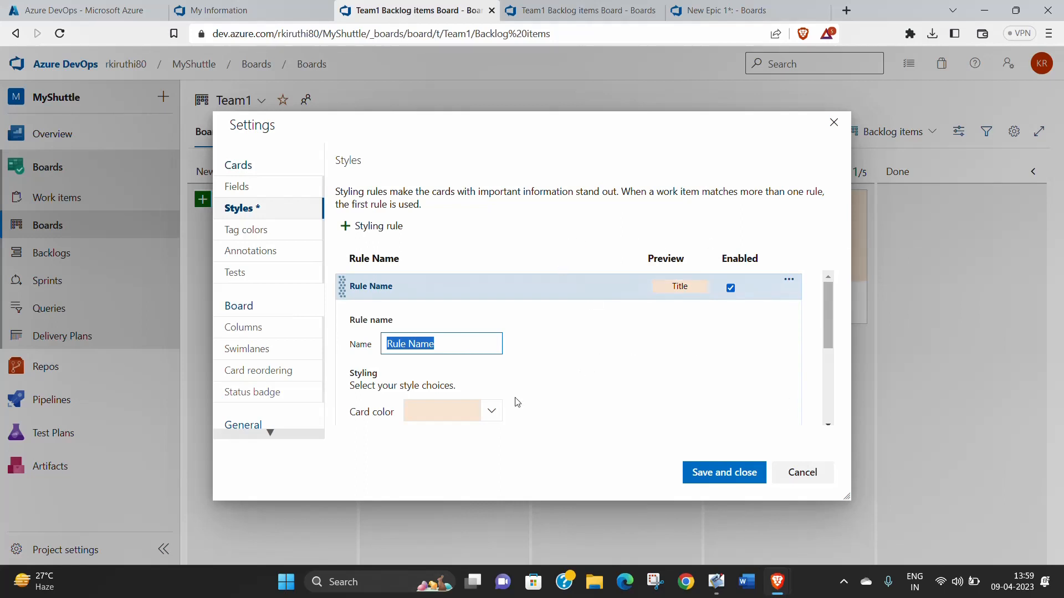
pyautogui.click(492, 413)
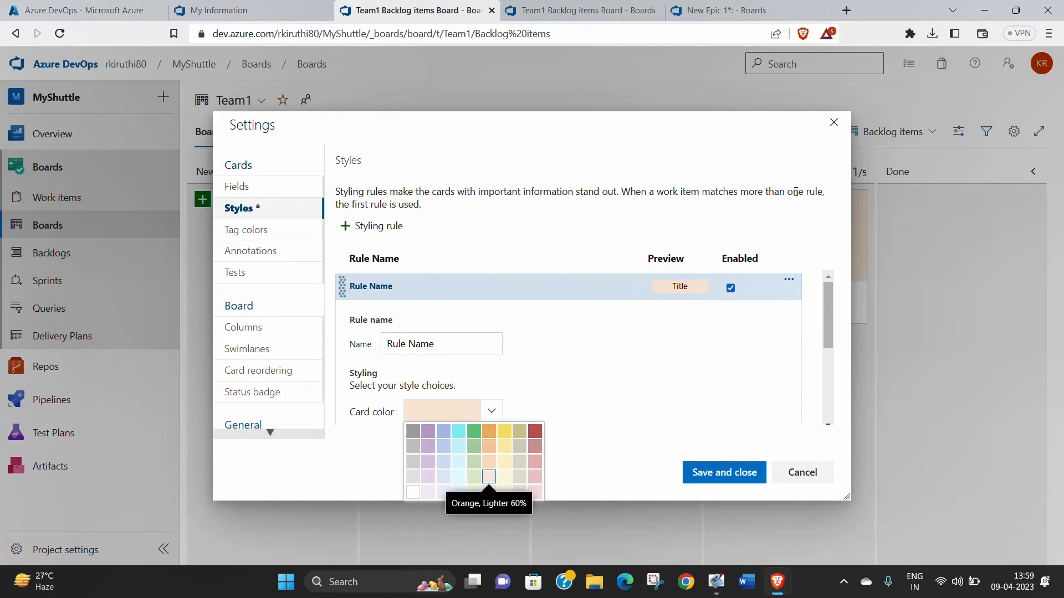
pyautogui.click(834, 121)
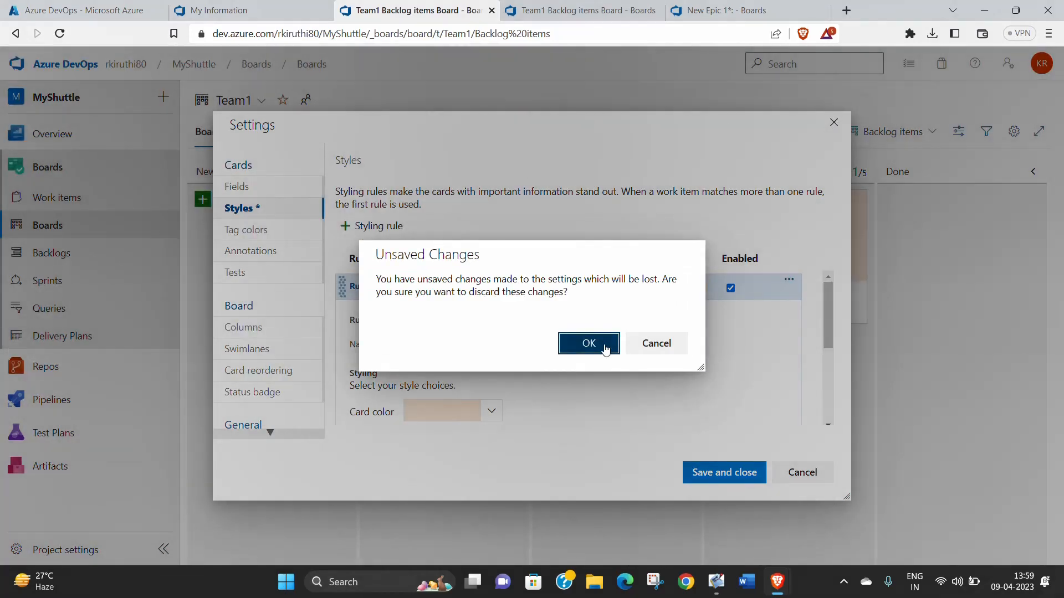
pyautogui.click(587, 346)
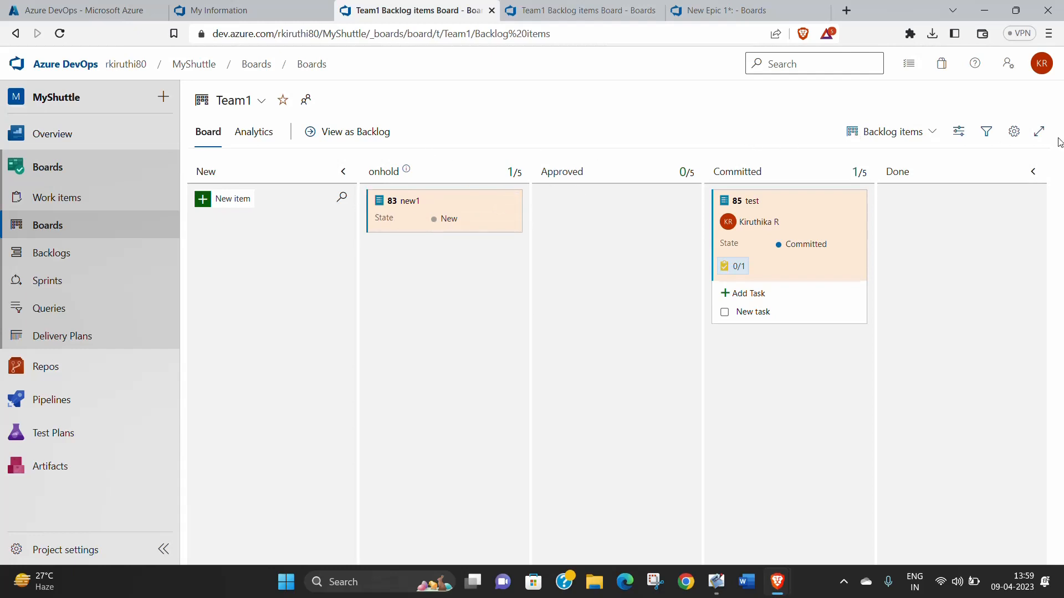
# Look over the tag color and column settings of the Team1 board, closing the settings without changes
pyautogui.click(1014, 132)
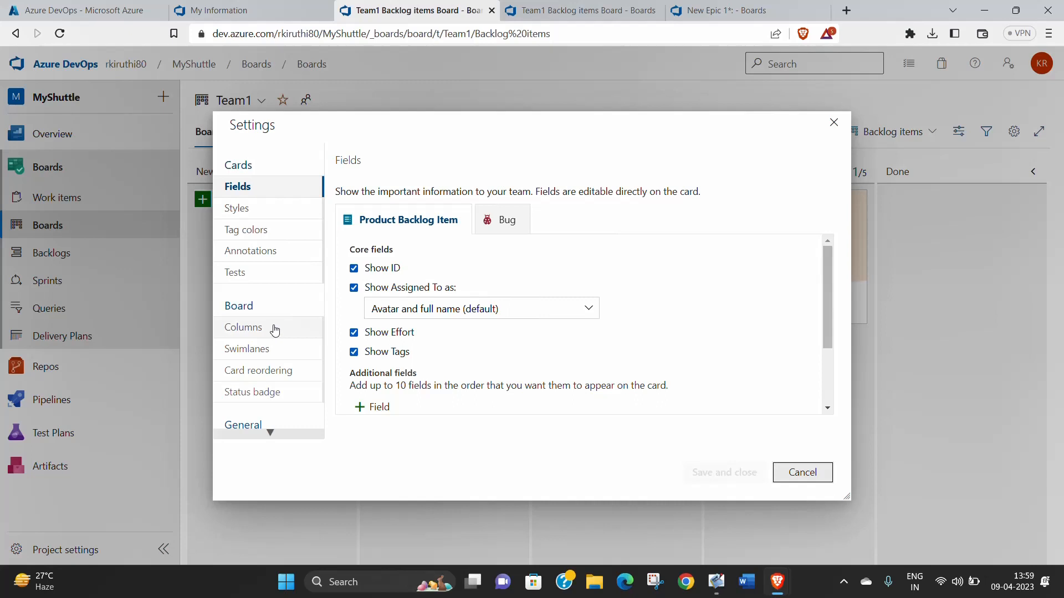
pyautogui.click(265, 232)
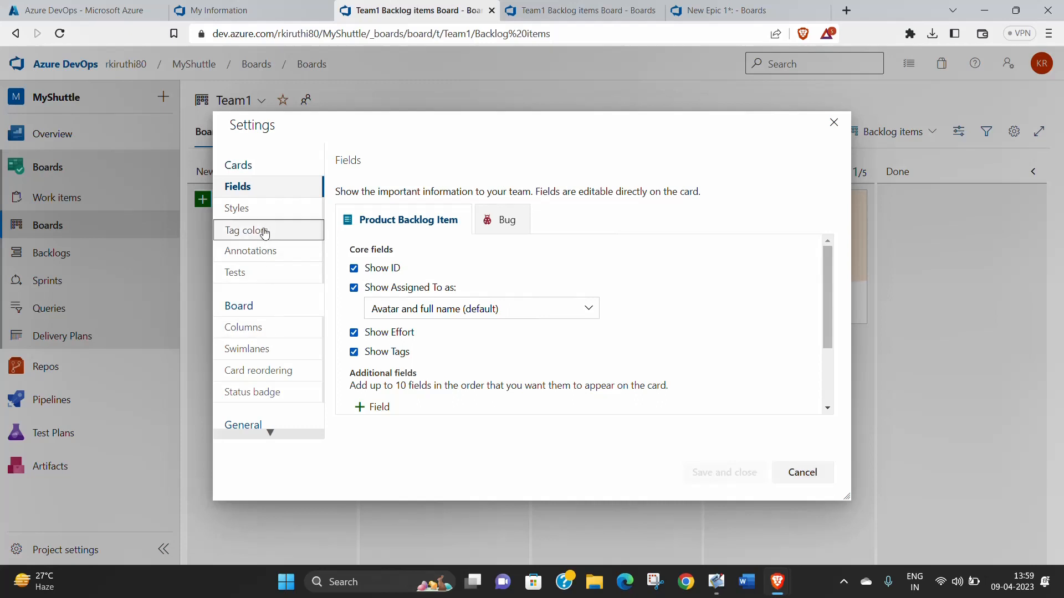
pyautogui.rightClick(278, 344)
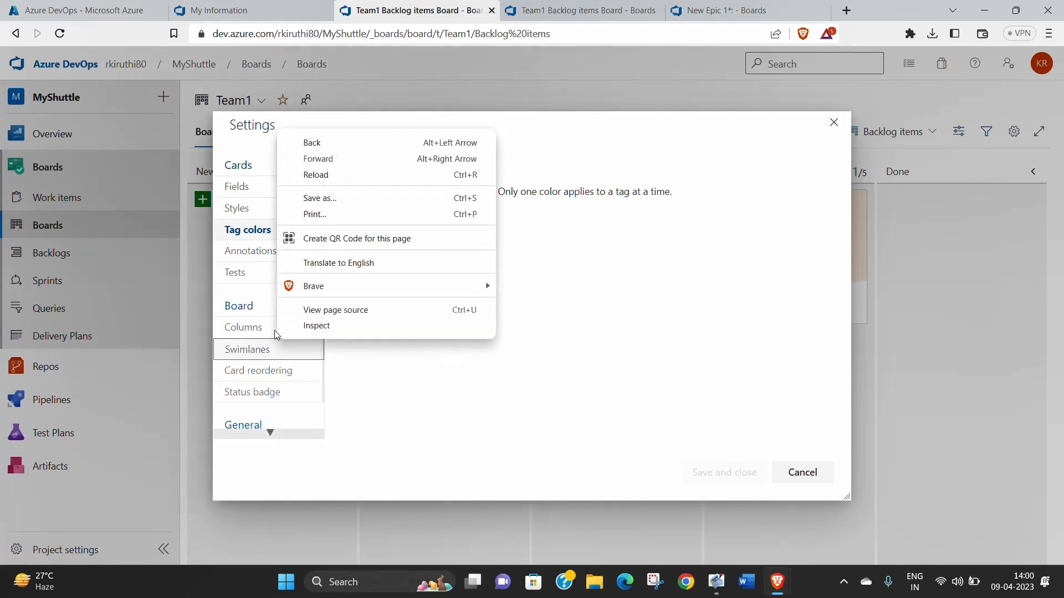
pyautogui.click(239, 327)
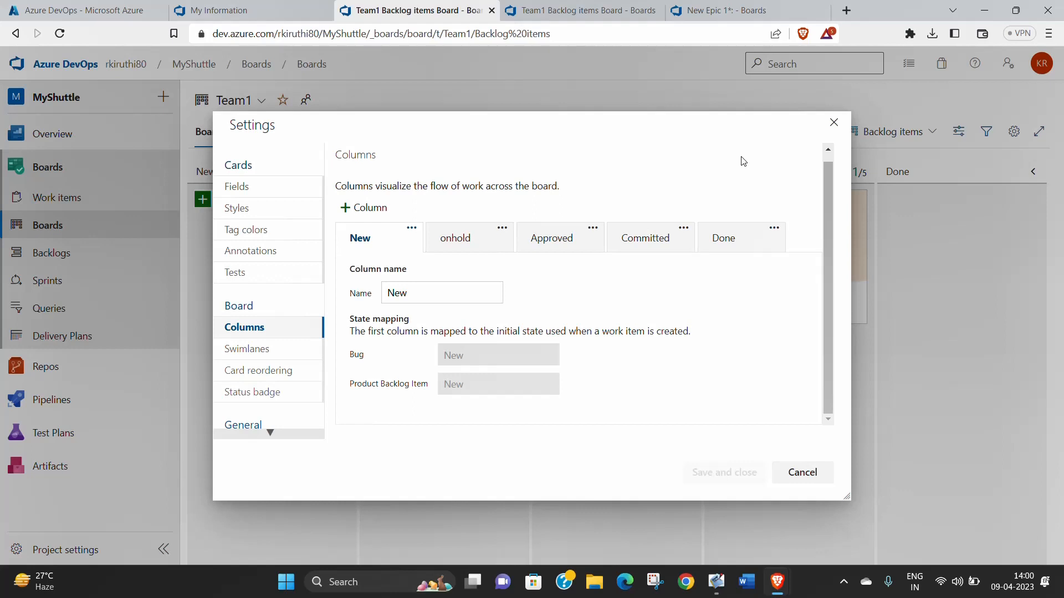
pyautogui.click(833, 123)
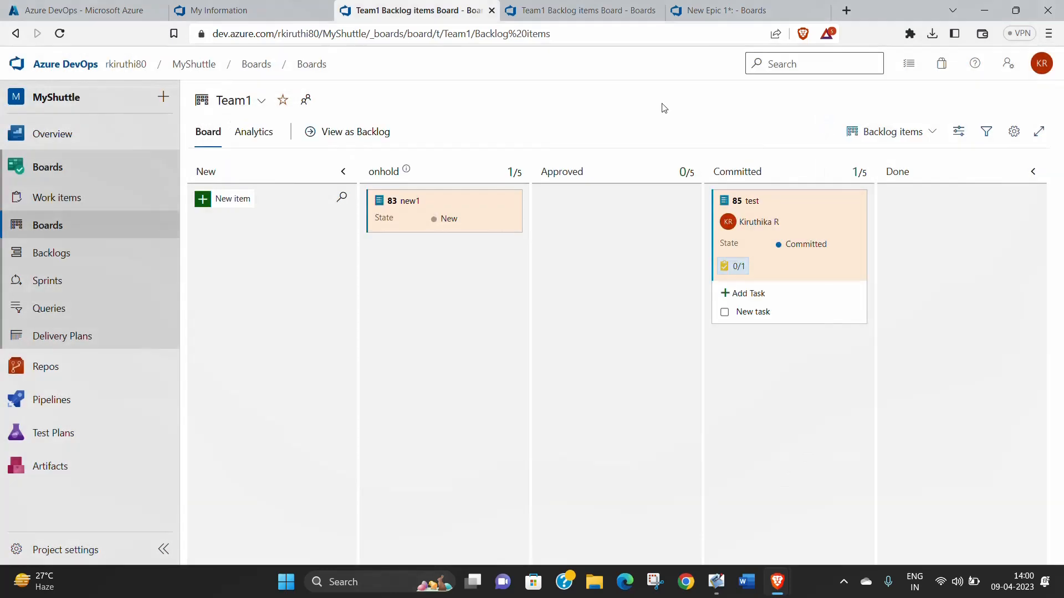
# Look through the project's recently updated work items
pyautogui.click(99, 205)
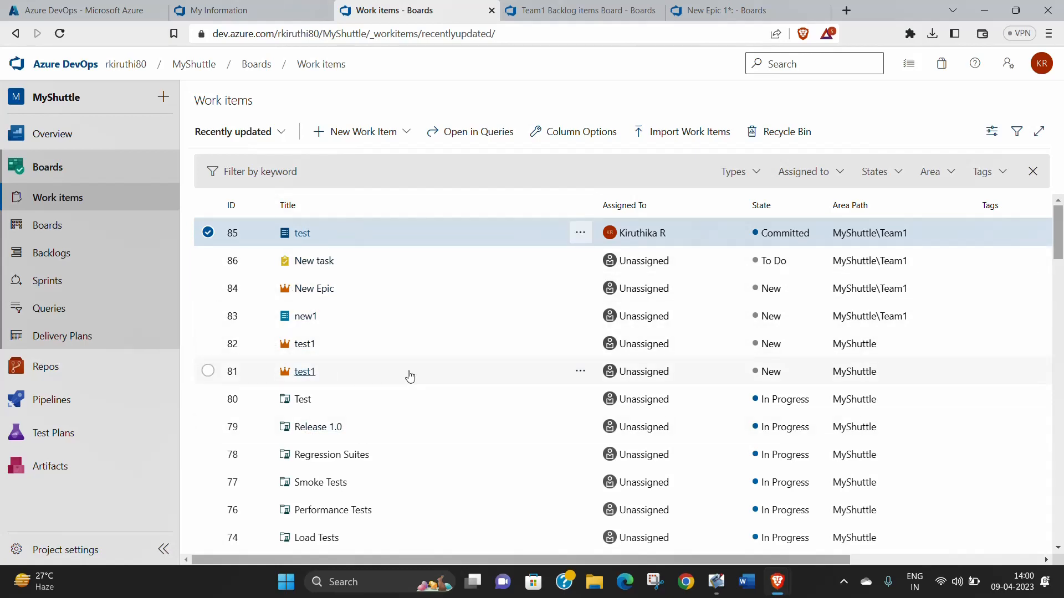
pyautogui.scroll(-10, 1060, 239)
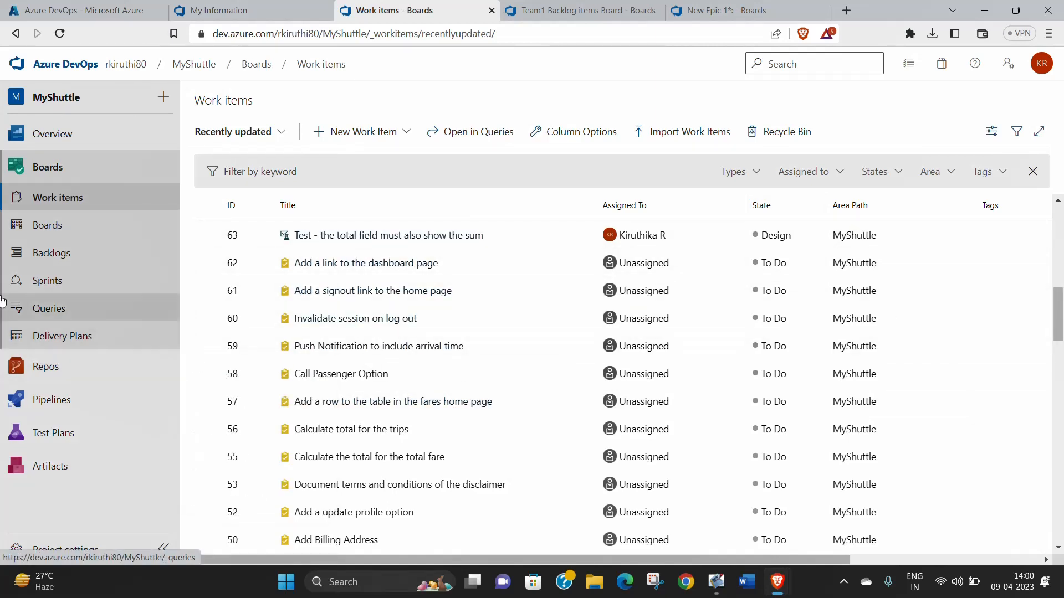
# Open the Team1 Sprint 2 taskboard and dismiss the tip about customizing columns
pyautogui.click(40, 278)
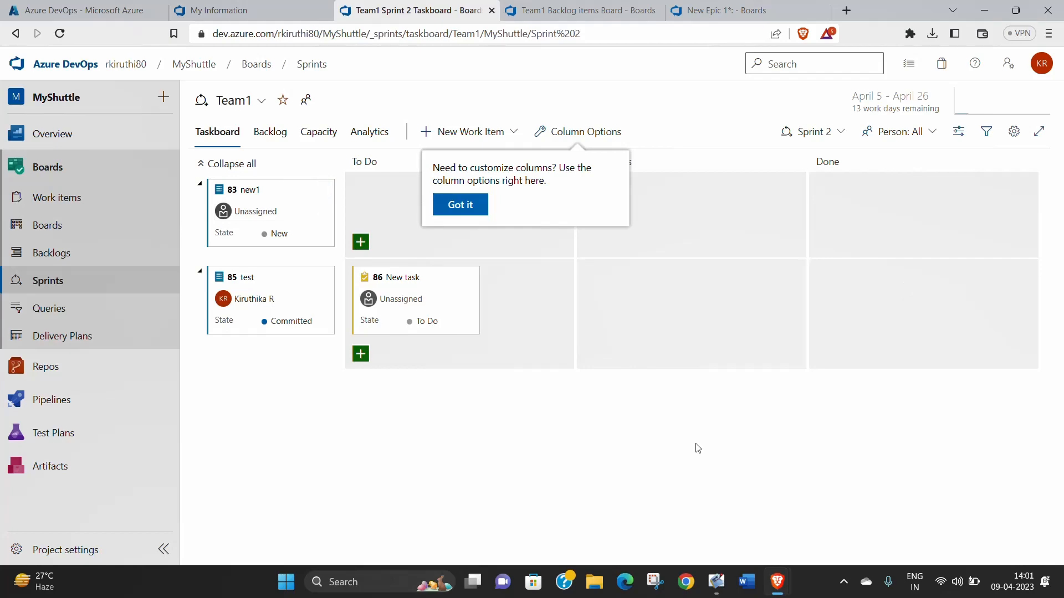
pyautogui.scroll(1, 698, 447)
pyautogui.scroll(-2, 606, 387)
pyautogui.click(460, 206)
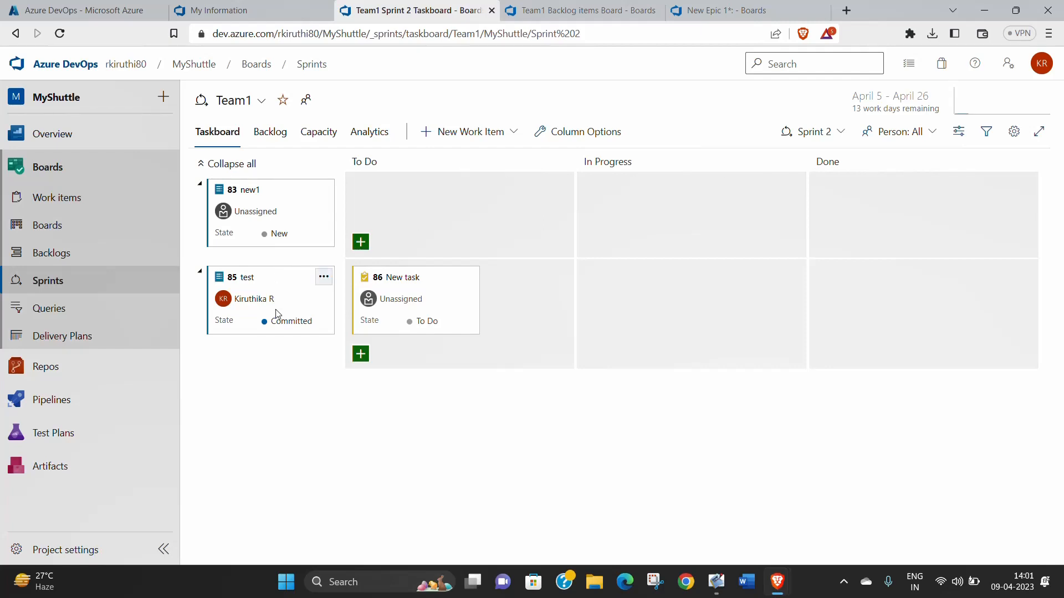
# Try to move the "test" backlog item to the Done column, and view its actions and target iterations without choosing any
pyautogui.moveTo(292, 313); pyautogui.dragTo(858, 206)
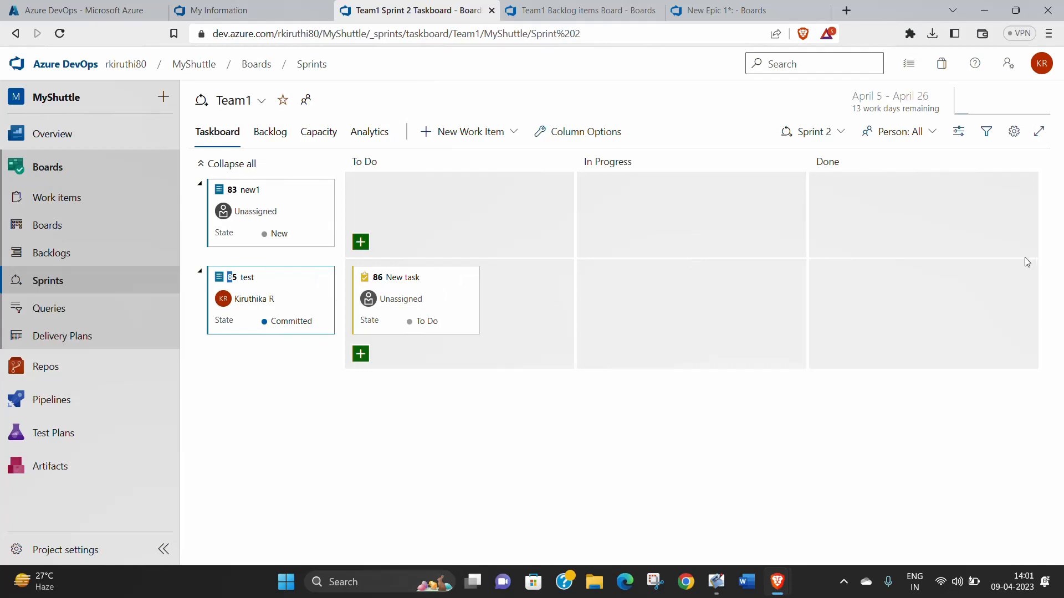
pyautogui.moveTo(278, 284); pyautogui.dragTo(871, 318)
pyautogui.click(324, 278)
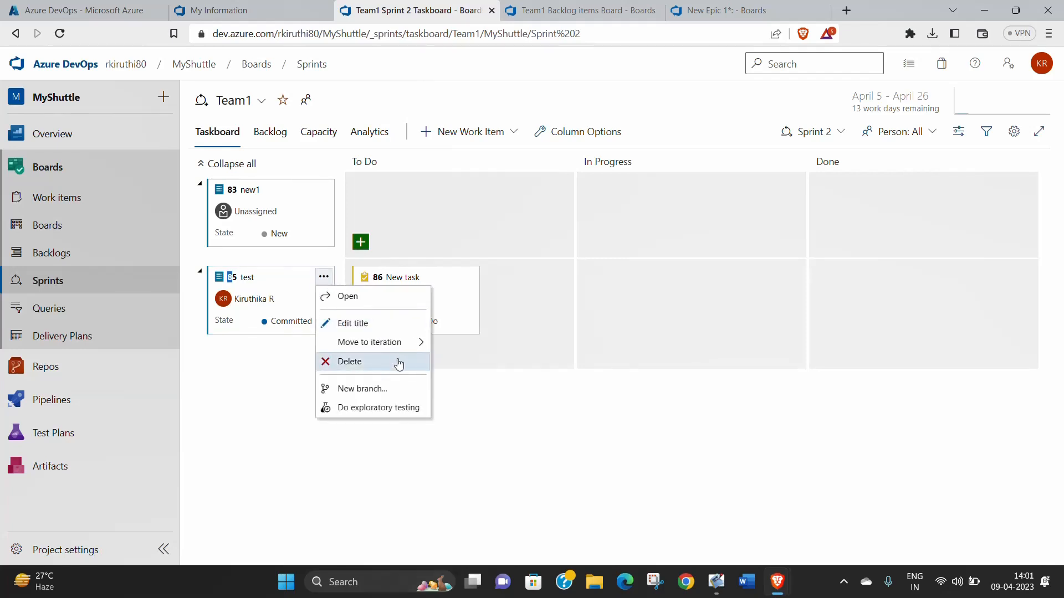
pyautogui.moveTo(407, 348)
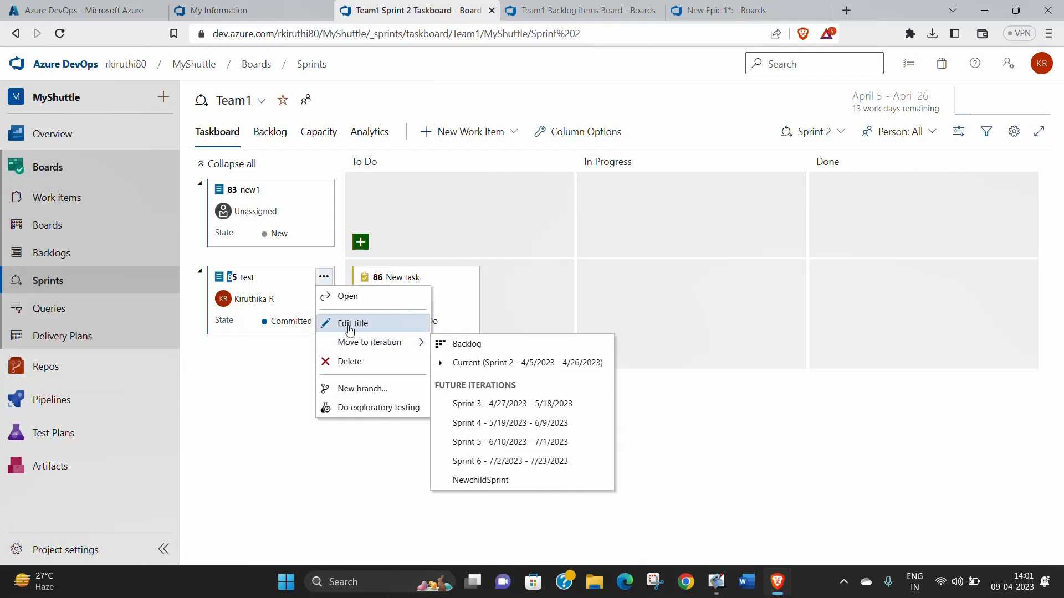
pyautogui.click(237, 369)
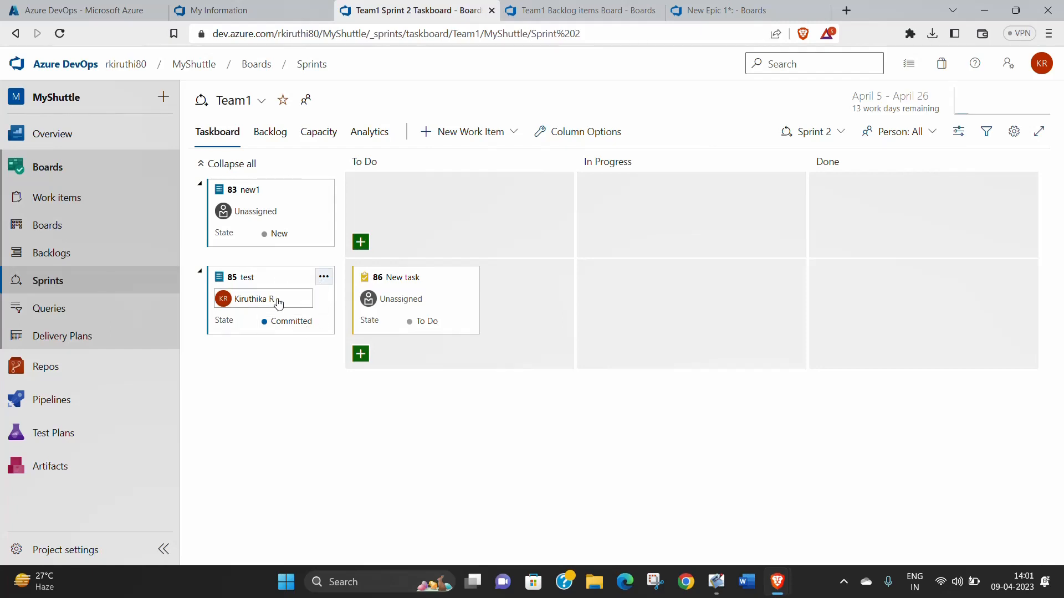
# Open the "test" backlog item from the taskboard, set its state to Done, and save and close it
pyautogui.click(229, 321)
pyautogui.rightClick(227, 317)
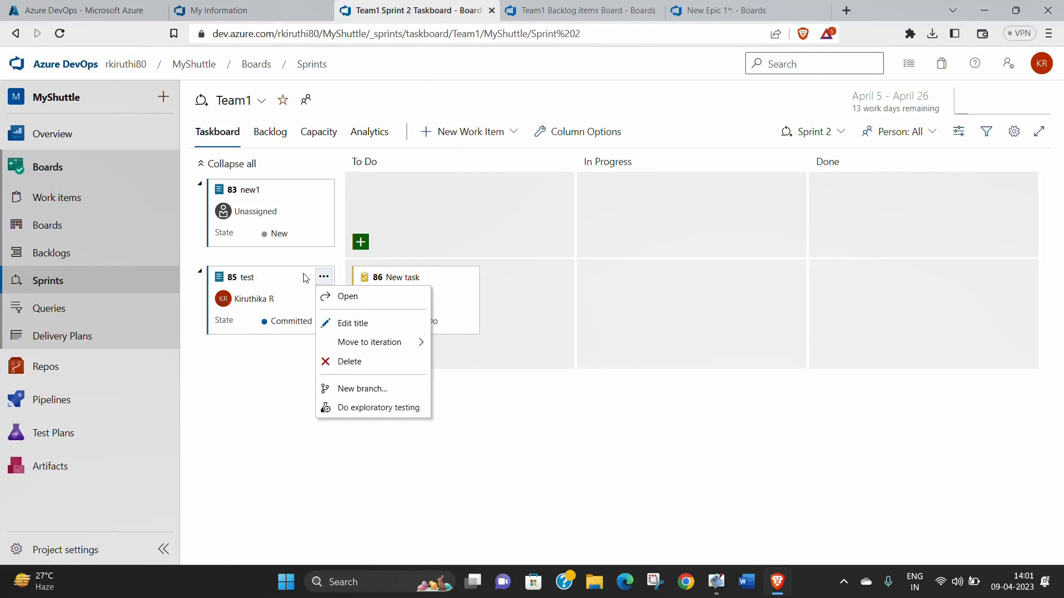
pyautogui.click(348, 298)
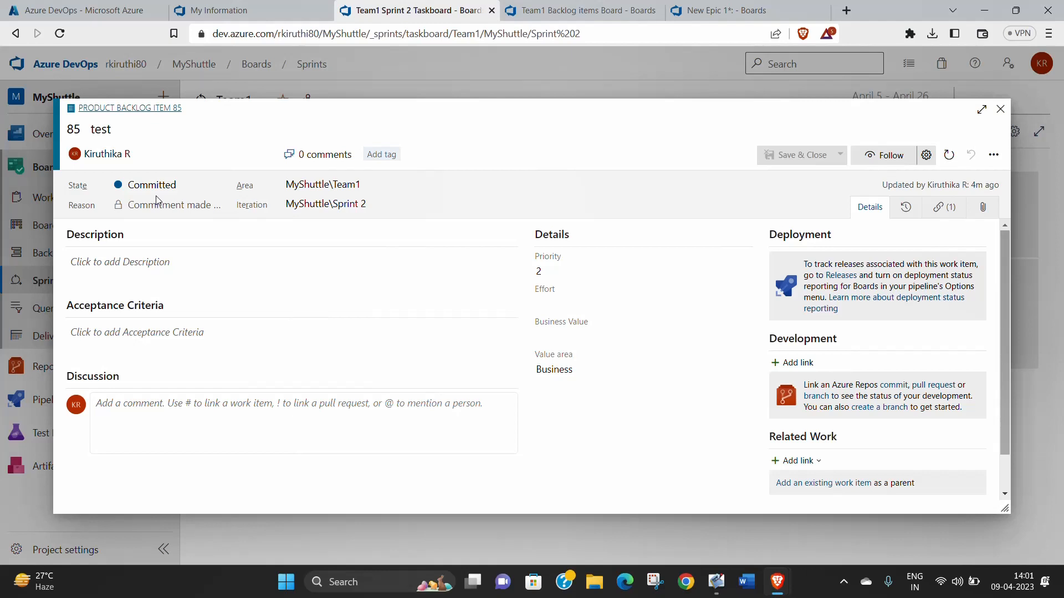
pyautogui.click(218, 185)
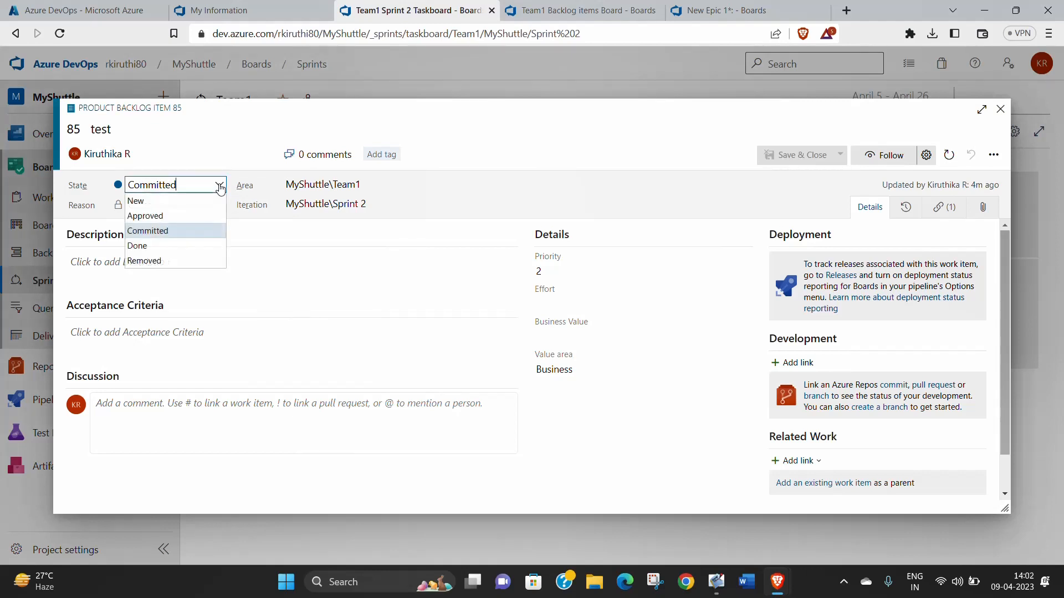
pyautogui.click(147, 246)
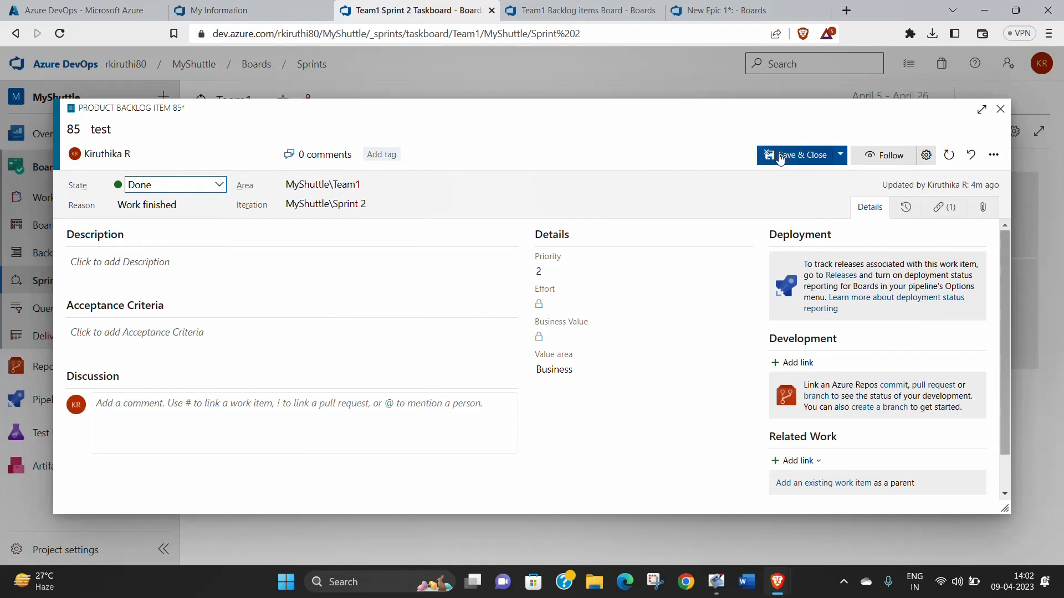
pyautogui.click(798, 155)
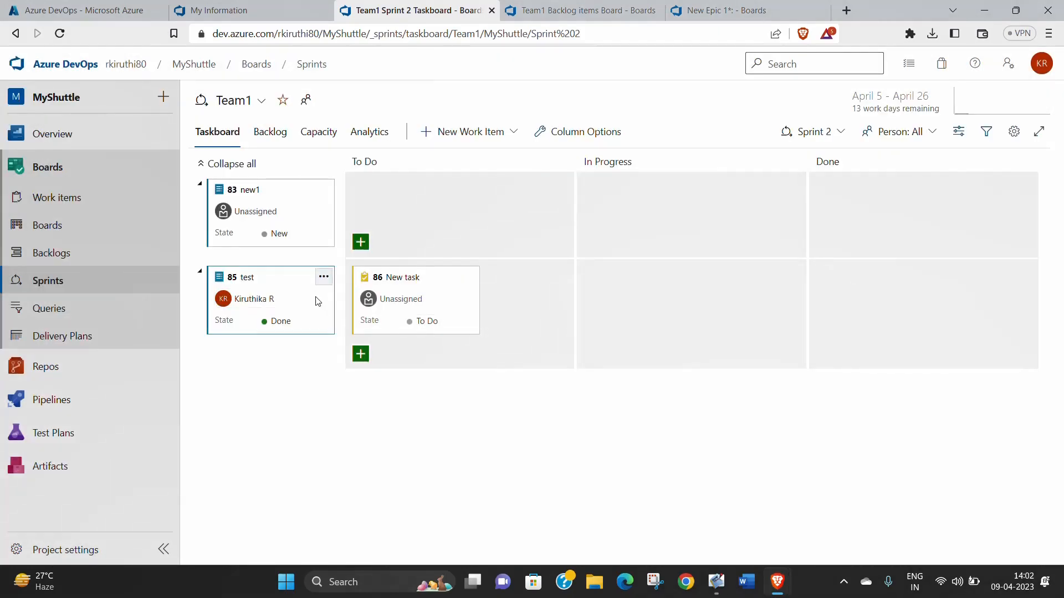
# Collapse and re-expand the "test" row, and view the item's state options without changing the state
pyautogui.moveTo(317, 302); pyautogui.dragTo(286, 297)
pyautogui.click(200, 273)
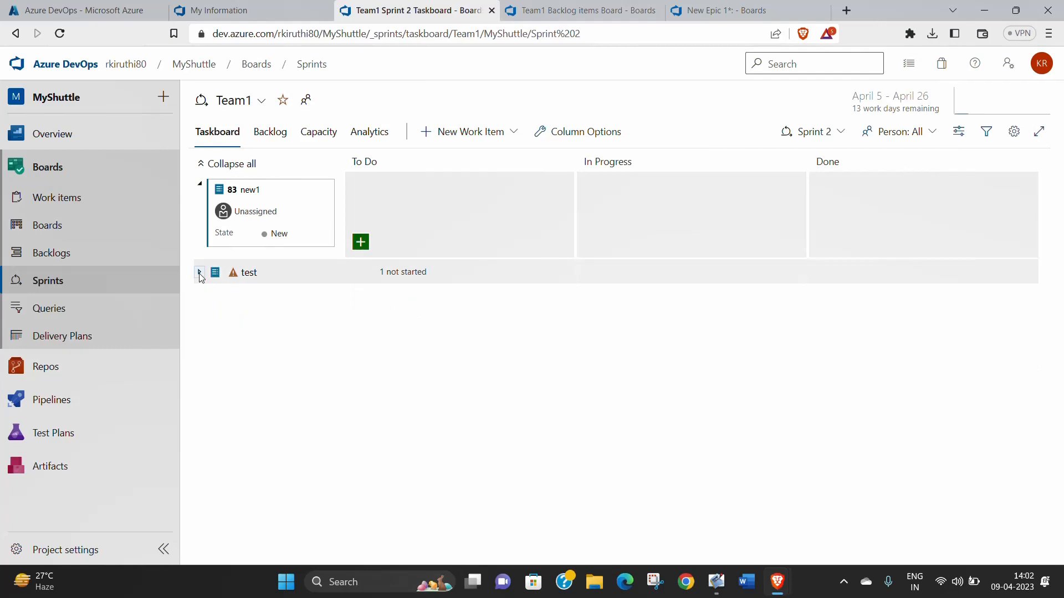
pyautogui.click(200, 272)
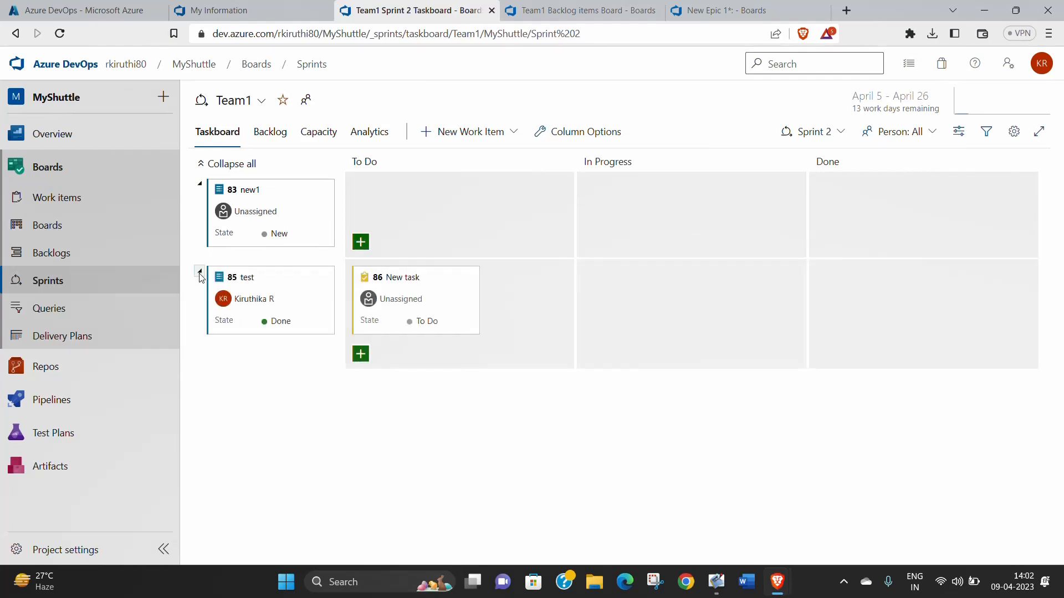
pyautogui.click(281, 323)
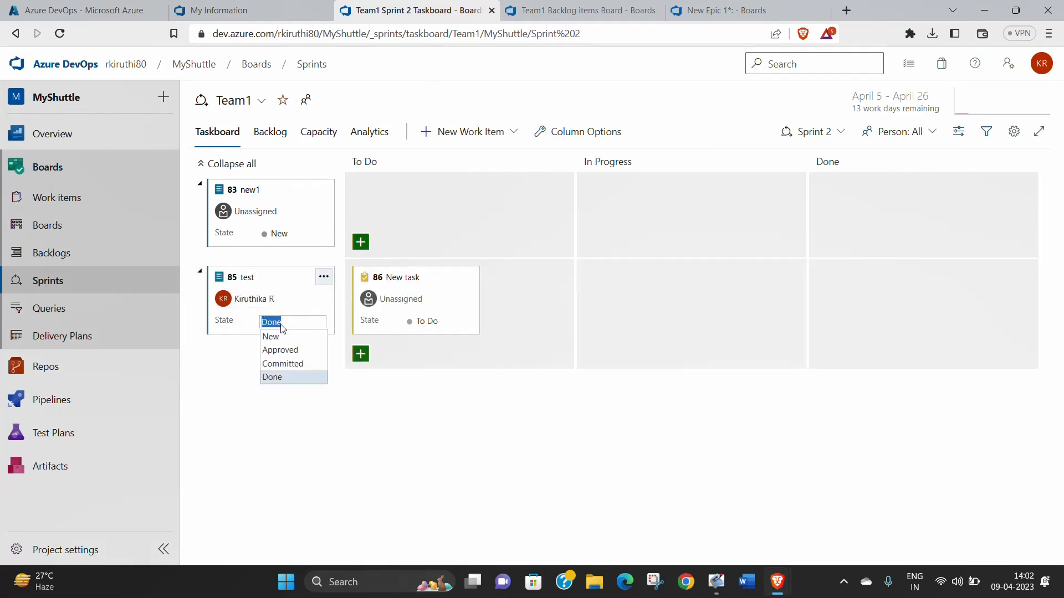
pyautogui.click(364, 405)
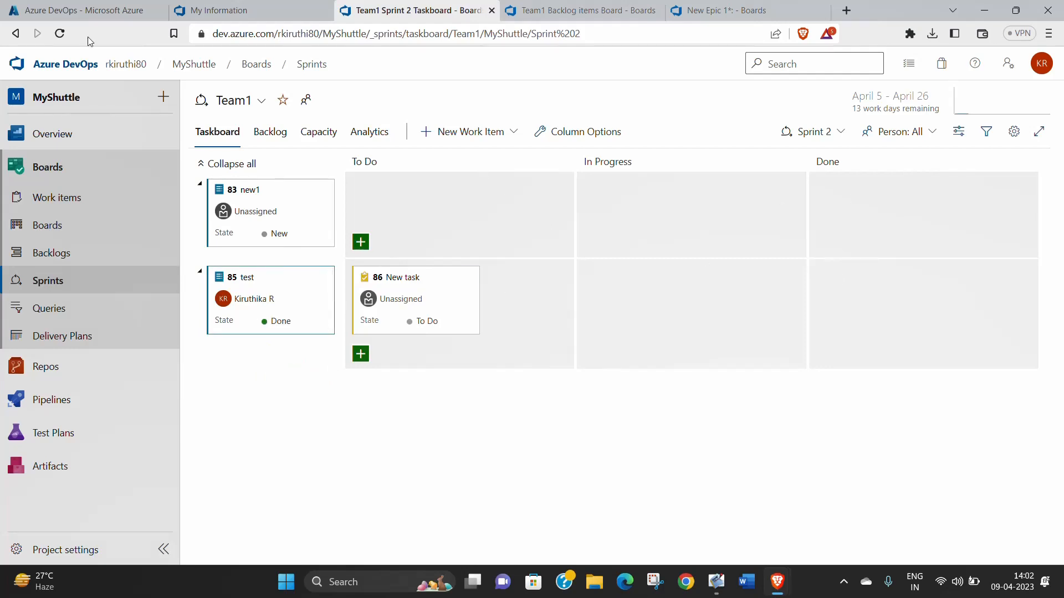
# Reload the sprint taskboard and expand the "test" row again
pyautogui.click(60, 33)
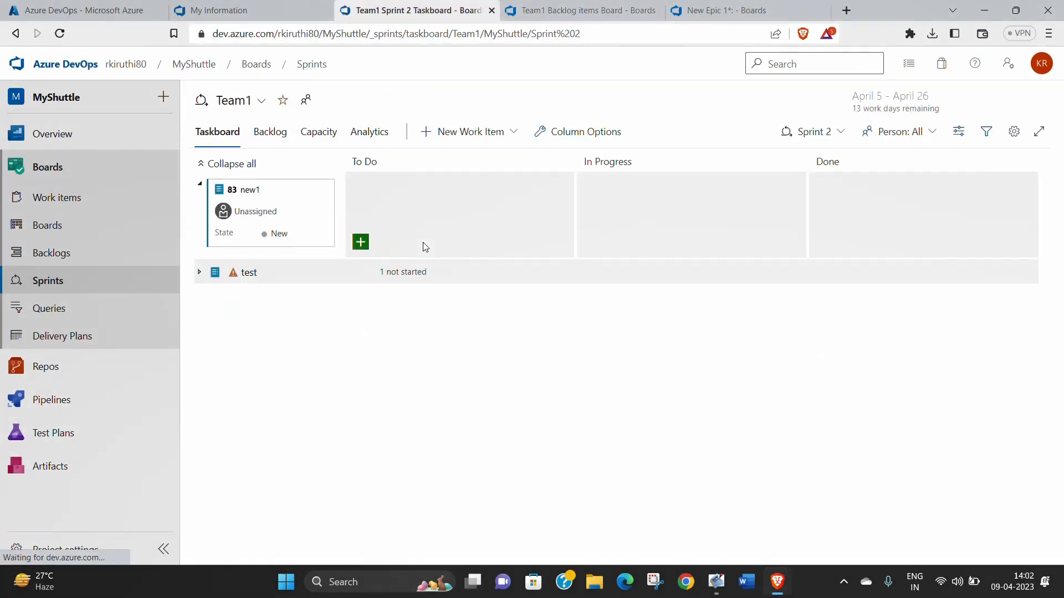
pyautogui.click(272, 277)
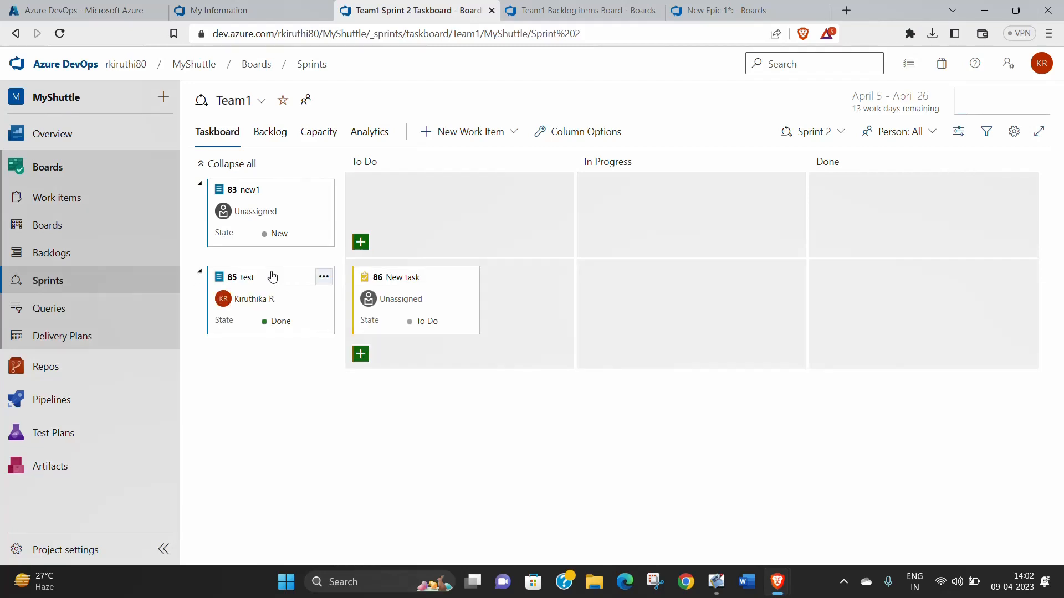